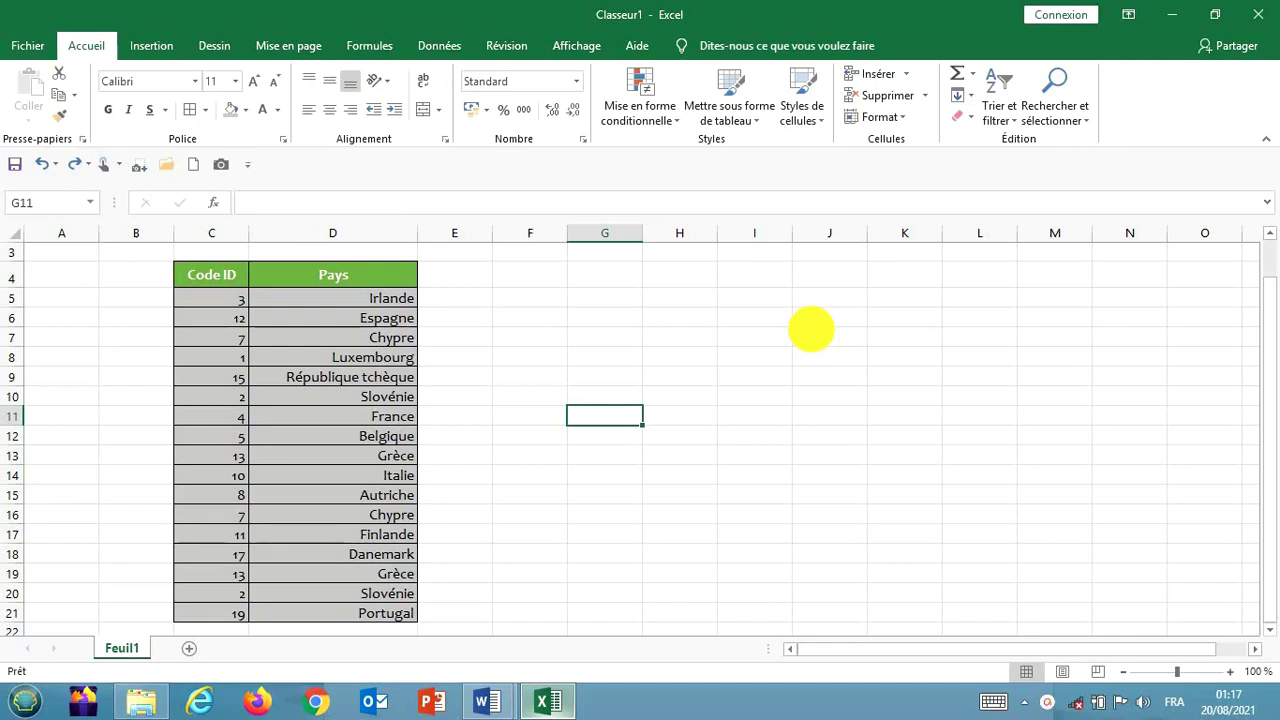
Look through the Pays column of the country table from its header to the last row
key("Up")
key("Up")
key("Up")
key("Up")
key("Up")
key("Up")
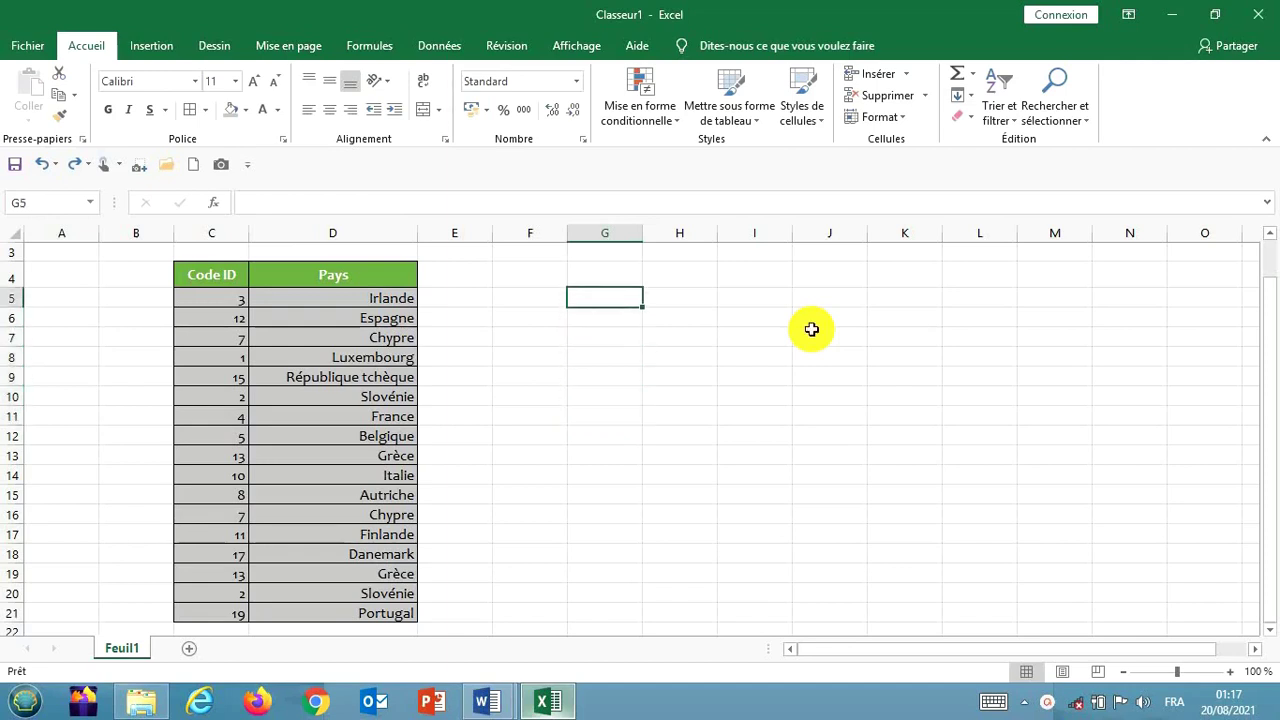
key("Left")
key("Left")
key("Left")
key("Up")
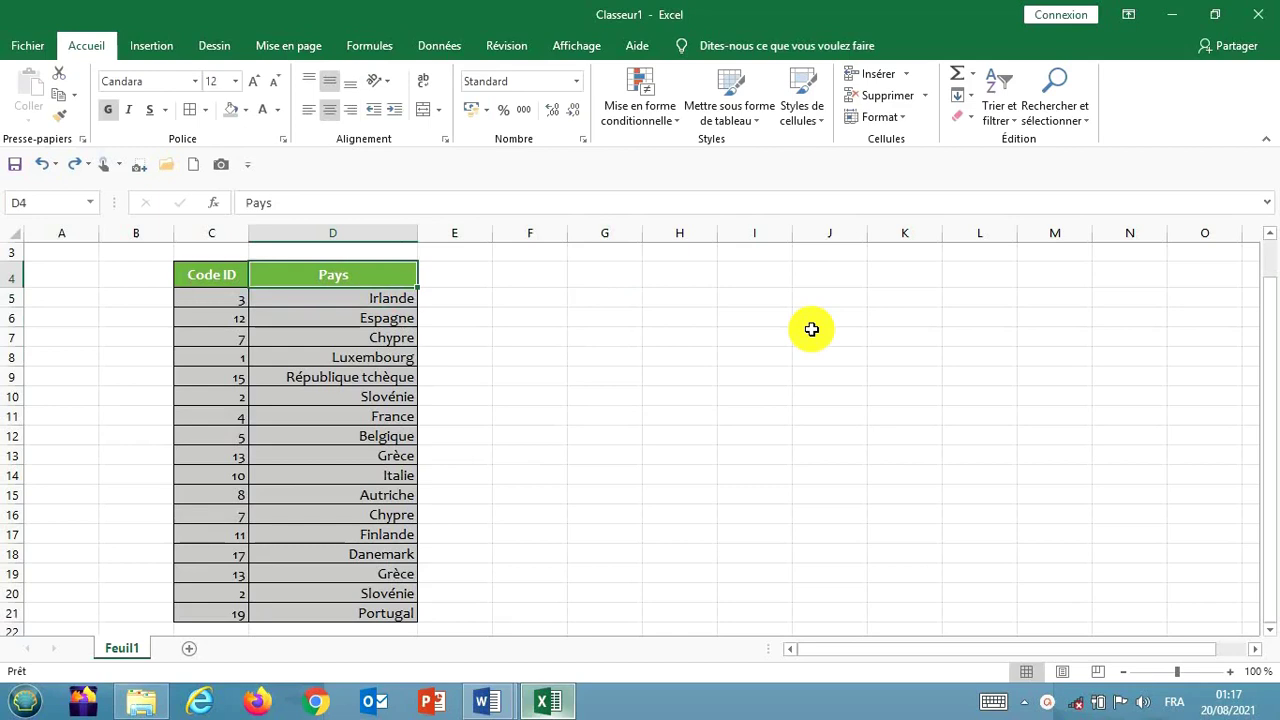
key("Down")
key("Down")
key("Down")
key("Down")
key("Down")
key("Down")
key("Down")
key("Down")
key("Down")
key("Down")
key("Down")
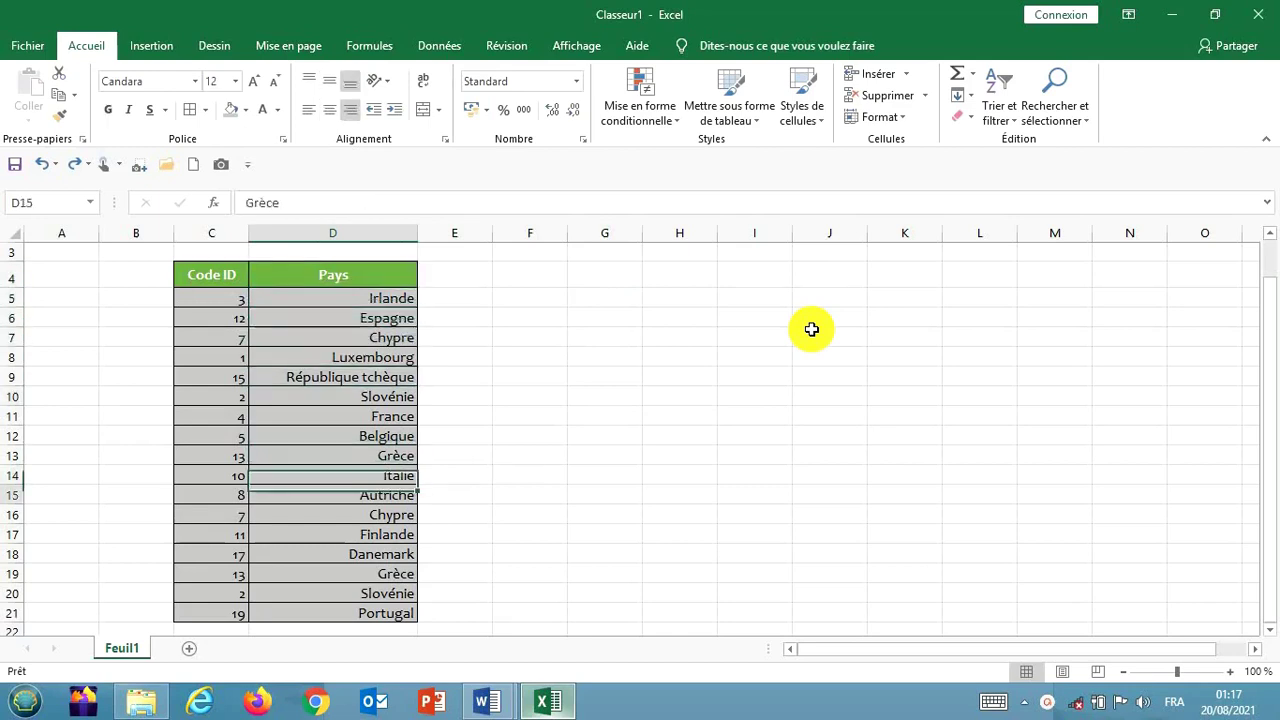
key("Down")
key("Down")
key("Down")
key("Down")
key("Down")
key("Down")
key("Down")
key("Down")
key("Up")
key("Up")
key("Up")
key("Up")
key("Up")
key("Up")
key("Up")
key("Up")
key("Up")
key("Up")
key("Up")
key("Up")
key("Up")
key("Up")
key("Up")
key("Up")
key("Up")
key("Up")
key("Up")
key("Up")
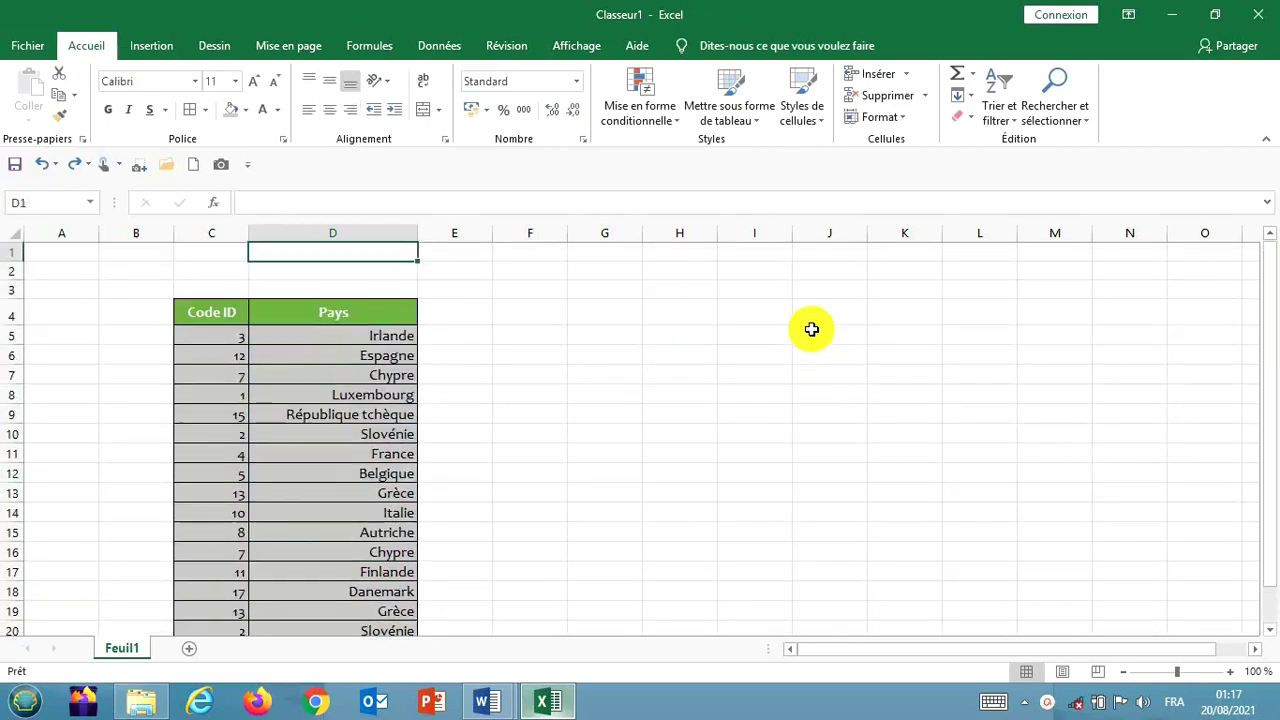
key("Down")
key("Down")
key("Down")
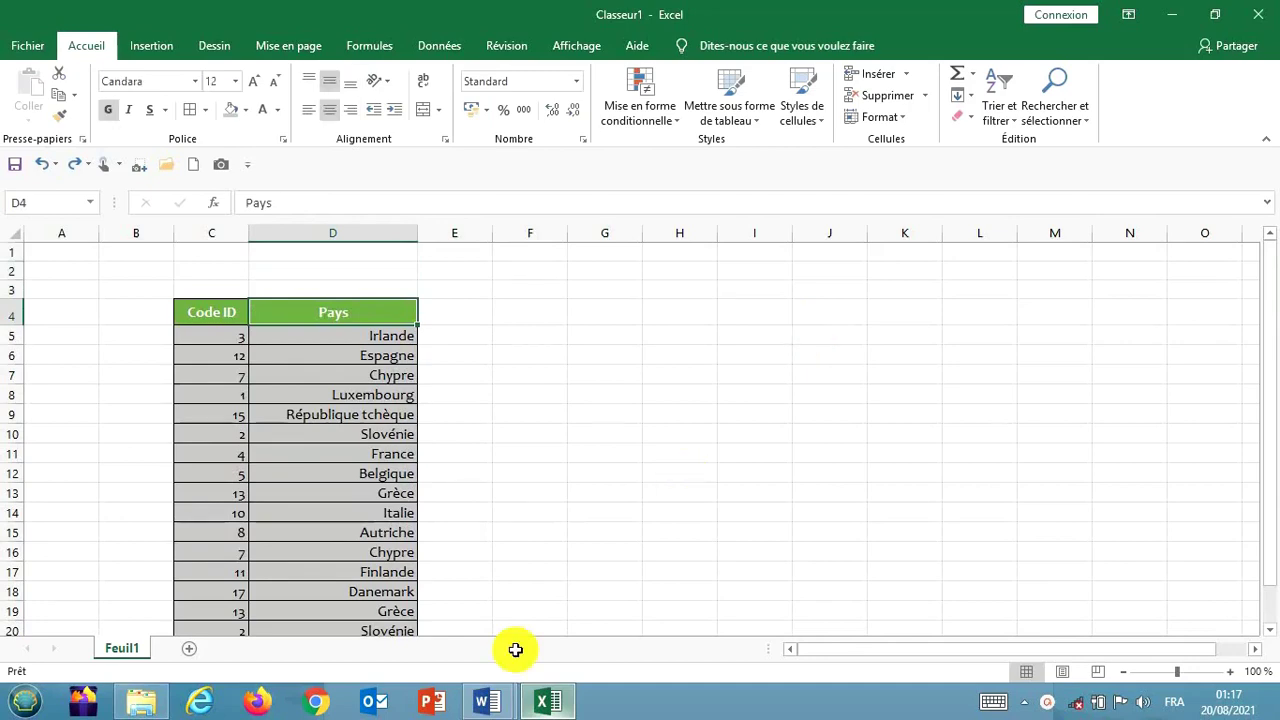
Switch to Document1 in Word and convert all body paragraphs below the title to uppercase (MAJUSCULES)
mouse_move(494, 702)
left_click(409, 622)
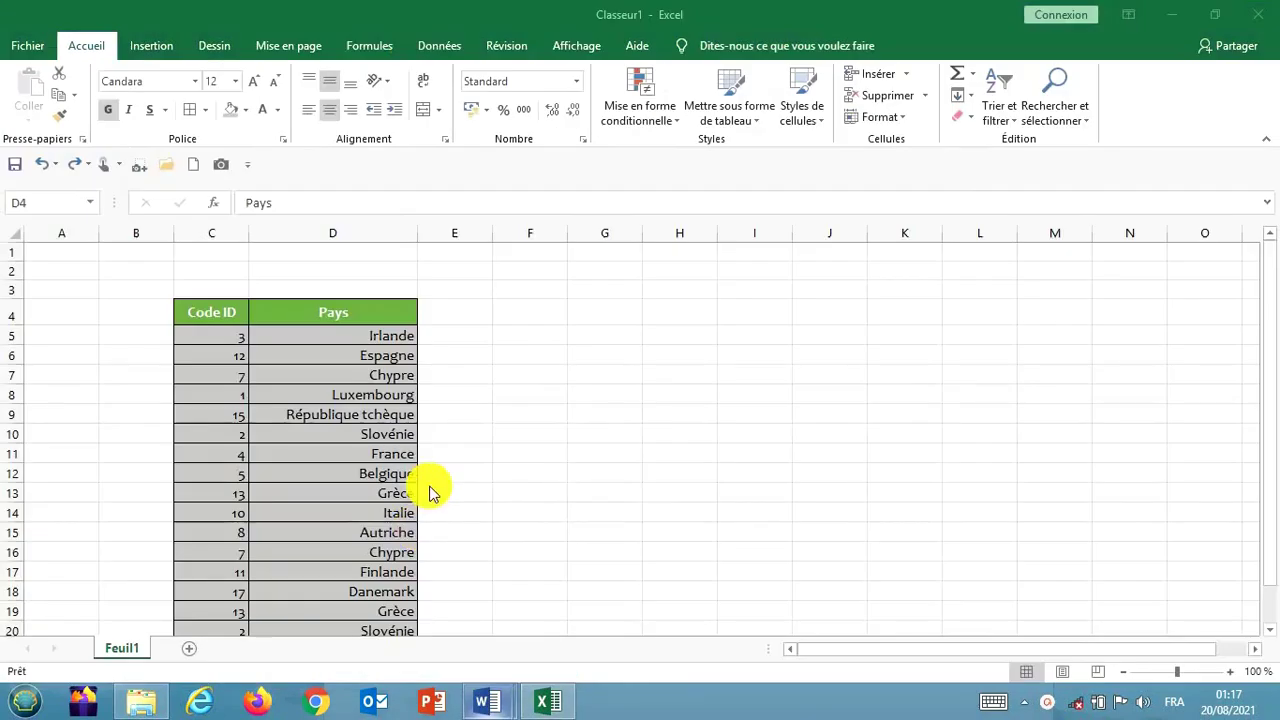
key("alt+Tab")
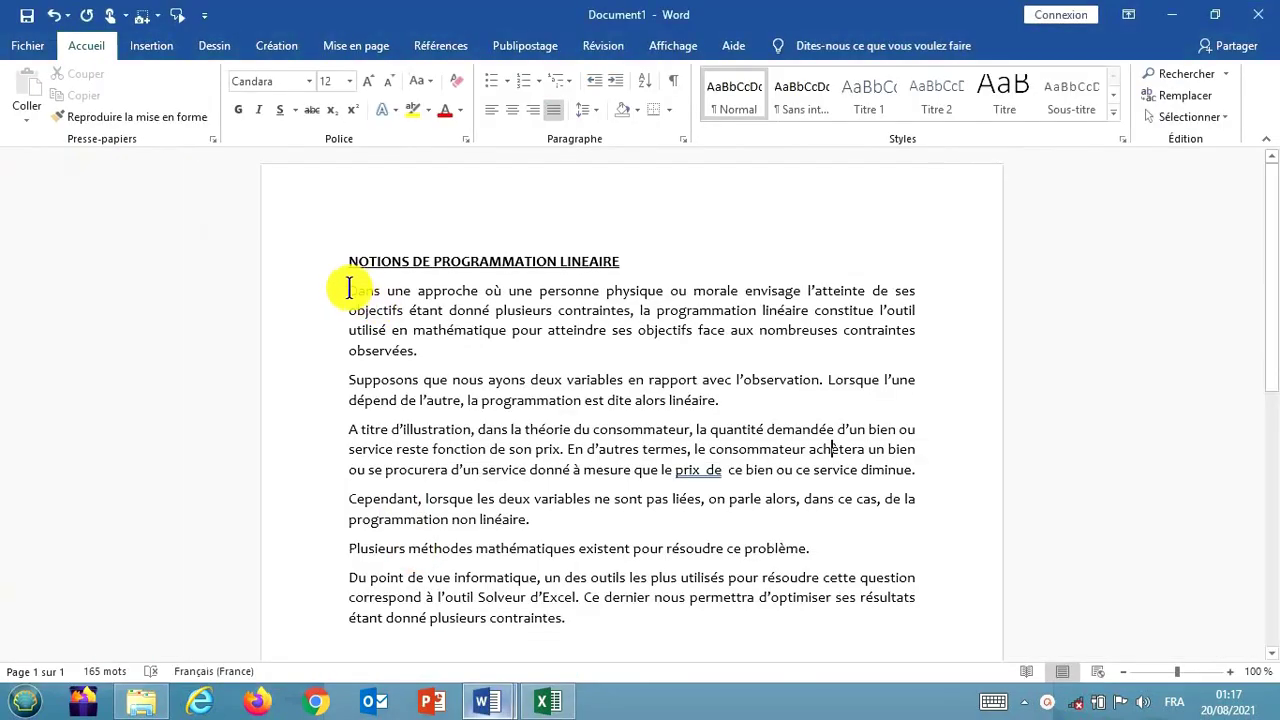
left_click_drag(348, 291, 558, 588)
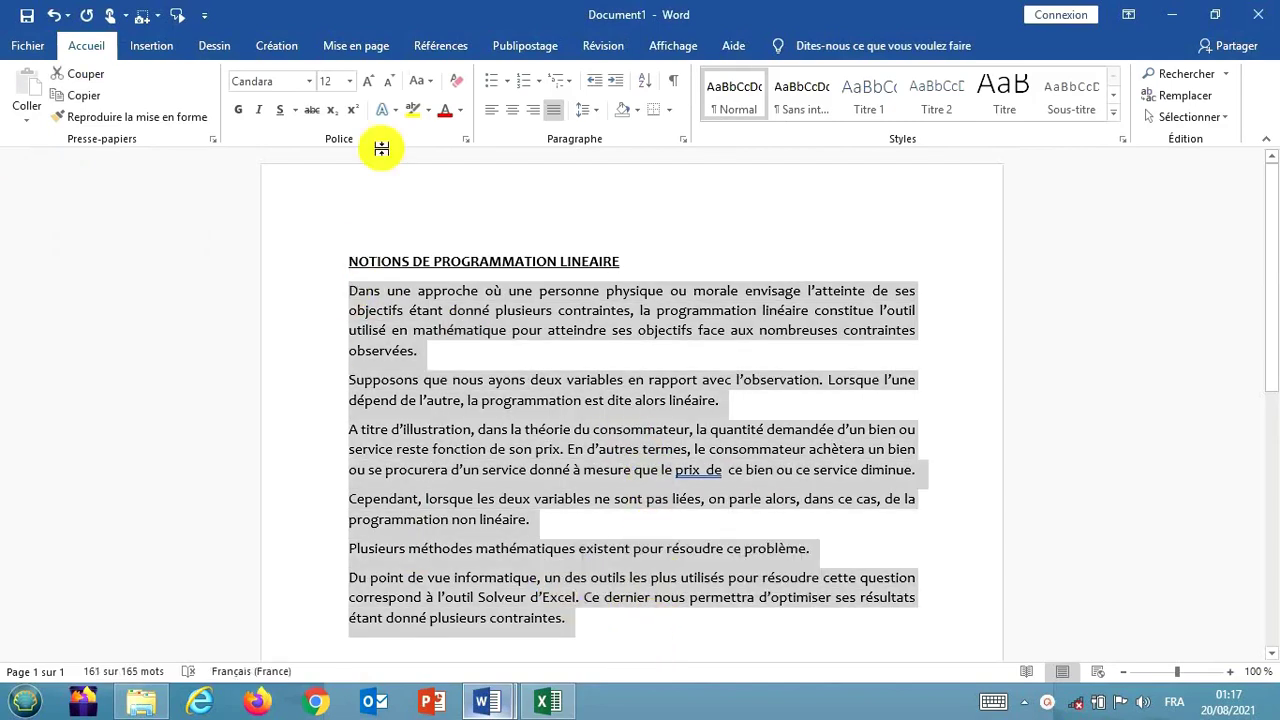
left_click(432, 88)
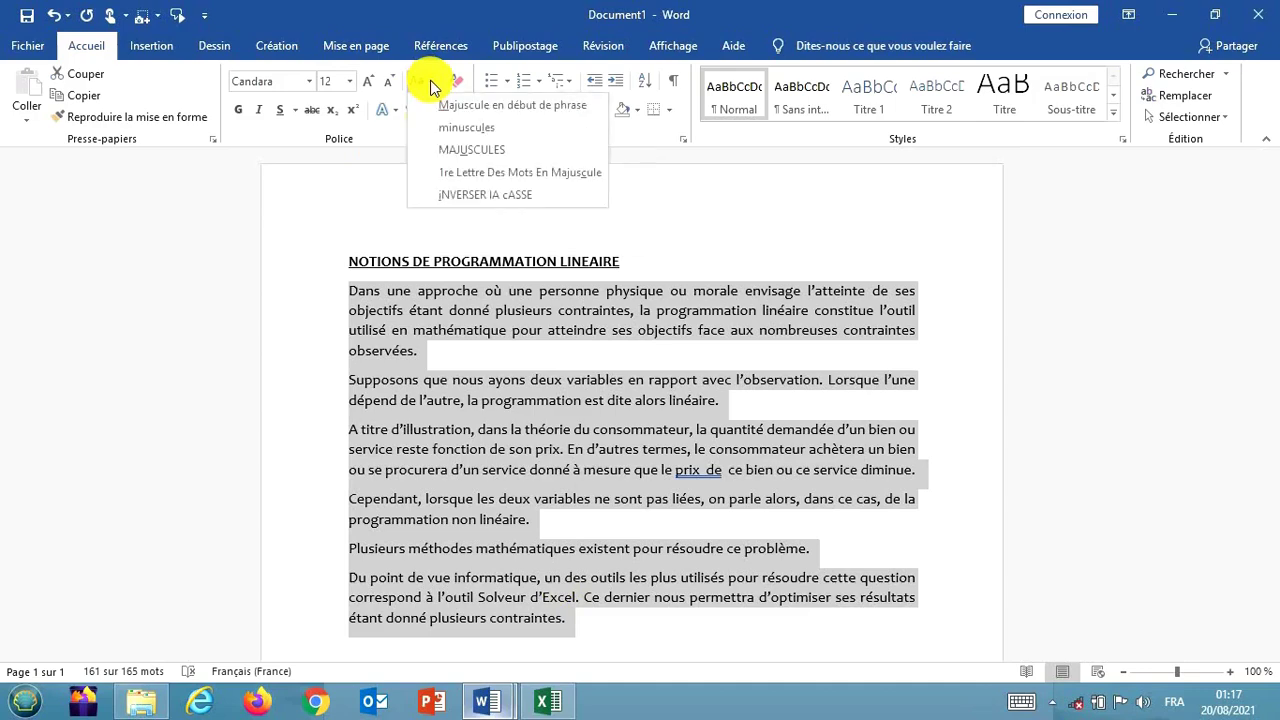
left_click(463, 149)
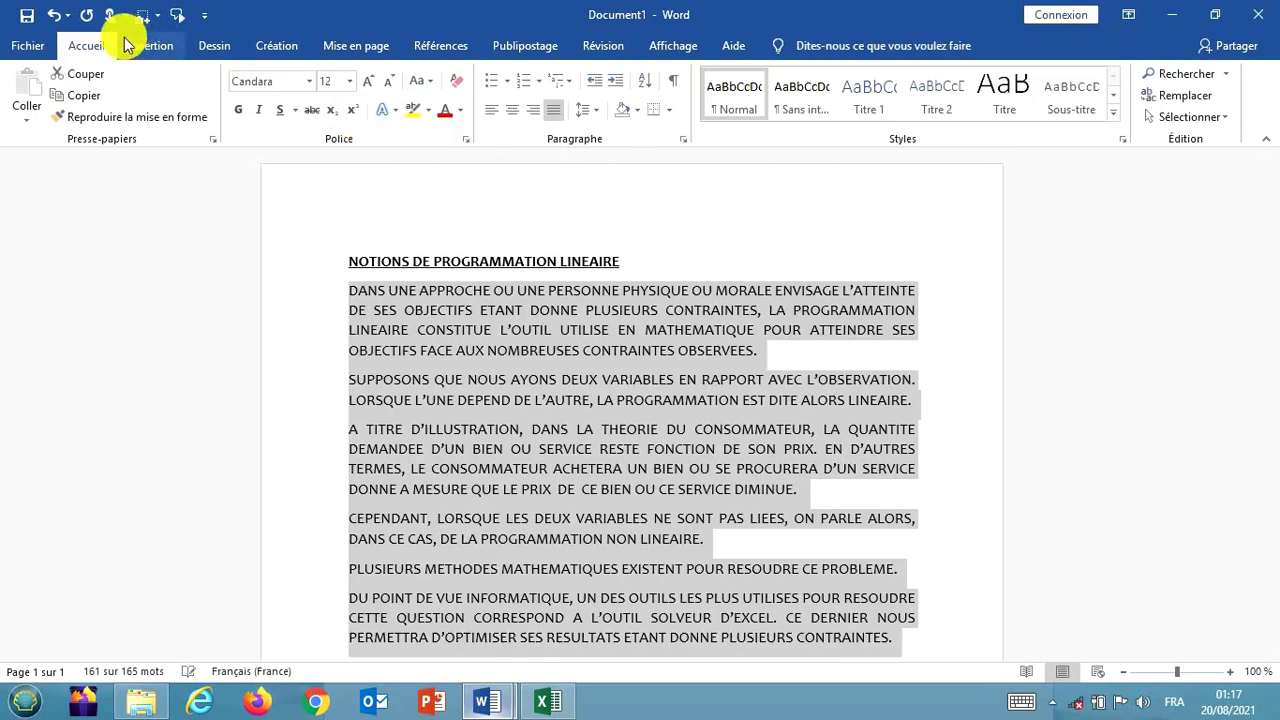
Undo the uppercase conversion of the body paragraphs and deselect the text
left_click(55, 16)
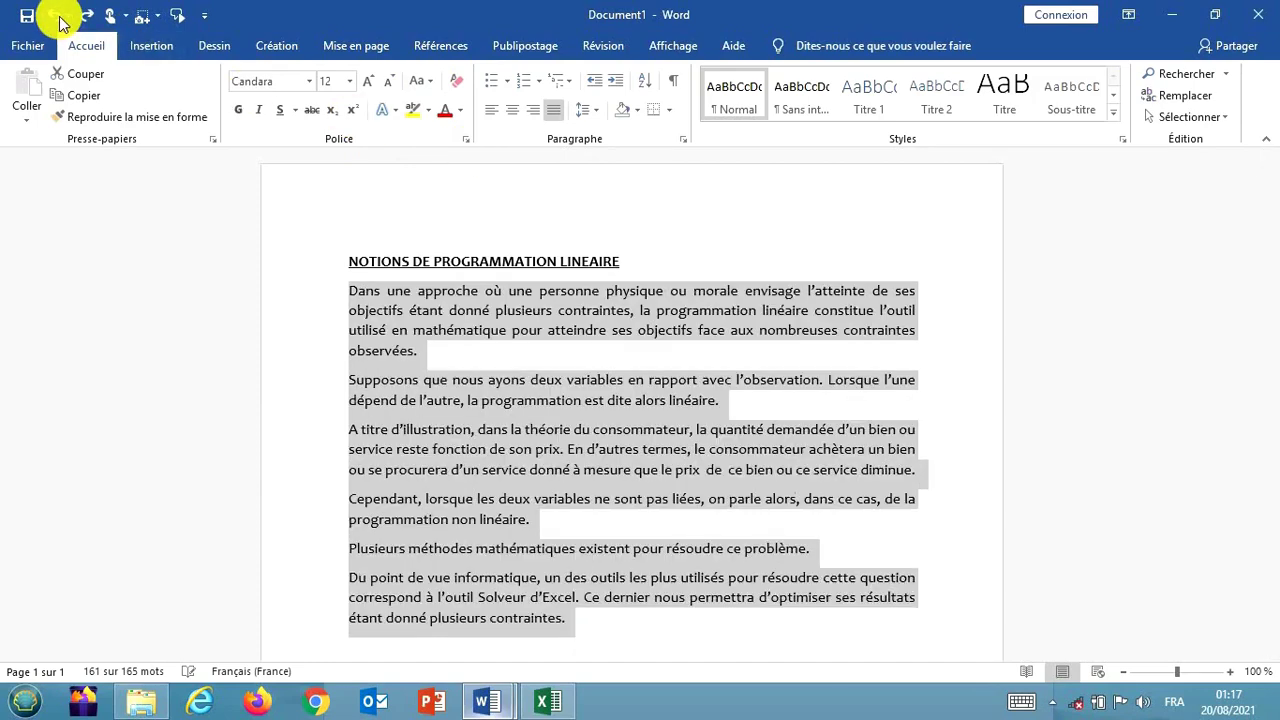
left_click(598, 405)
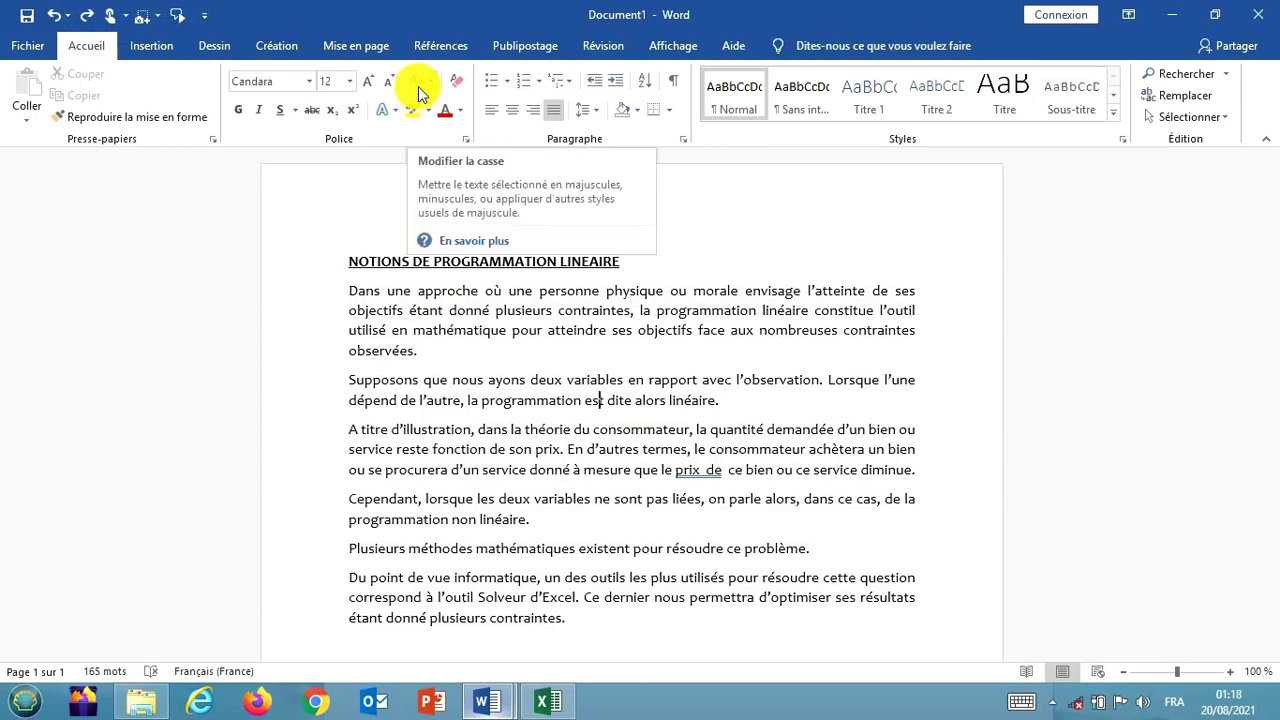
Switch back to the Excel workbook, insert a new column between Code ID and Pays, and widen it
left_click(558, 706)
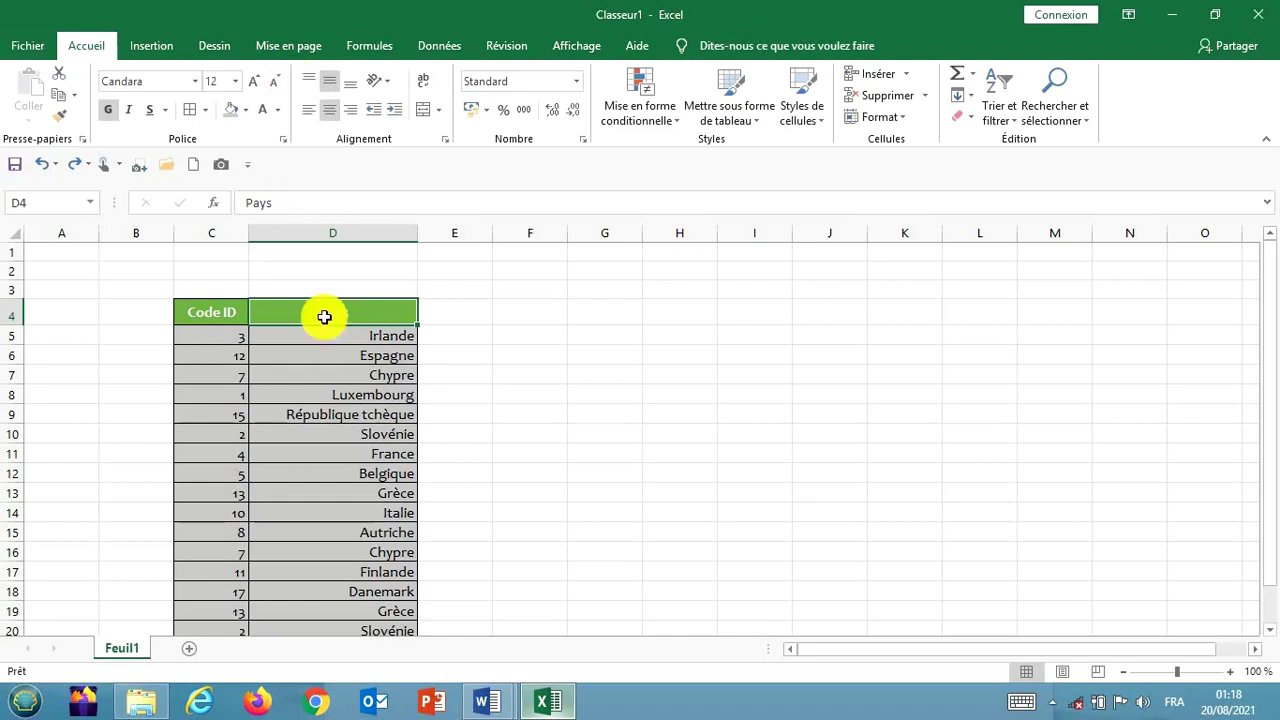
left_click(313, 232)
right_click(311, 231)
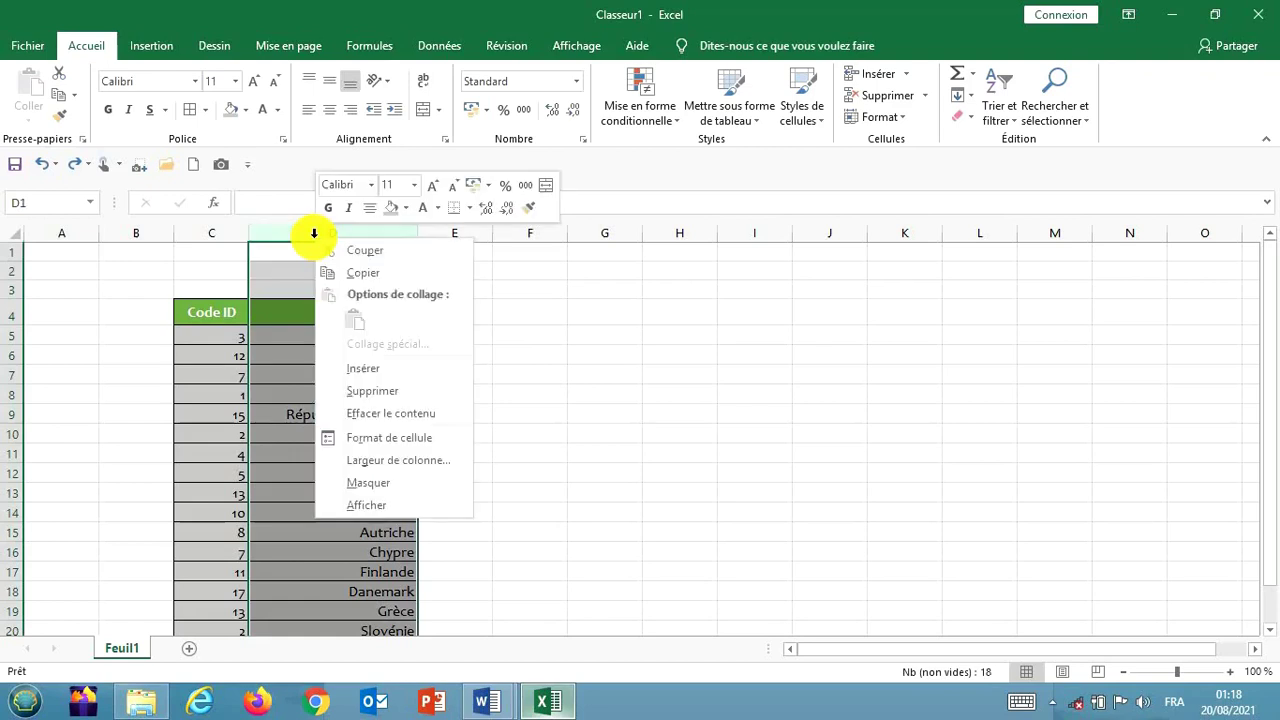
left_click(379, 371)
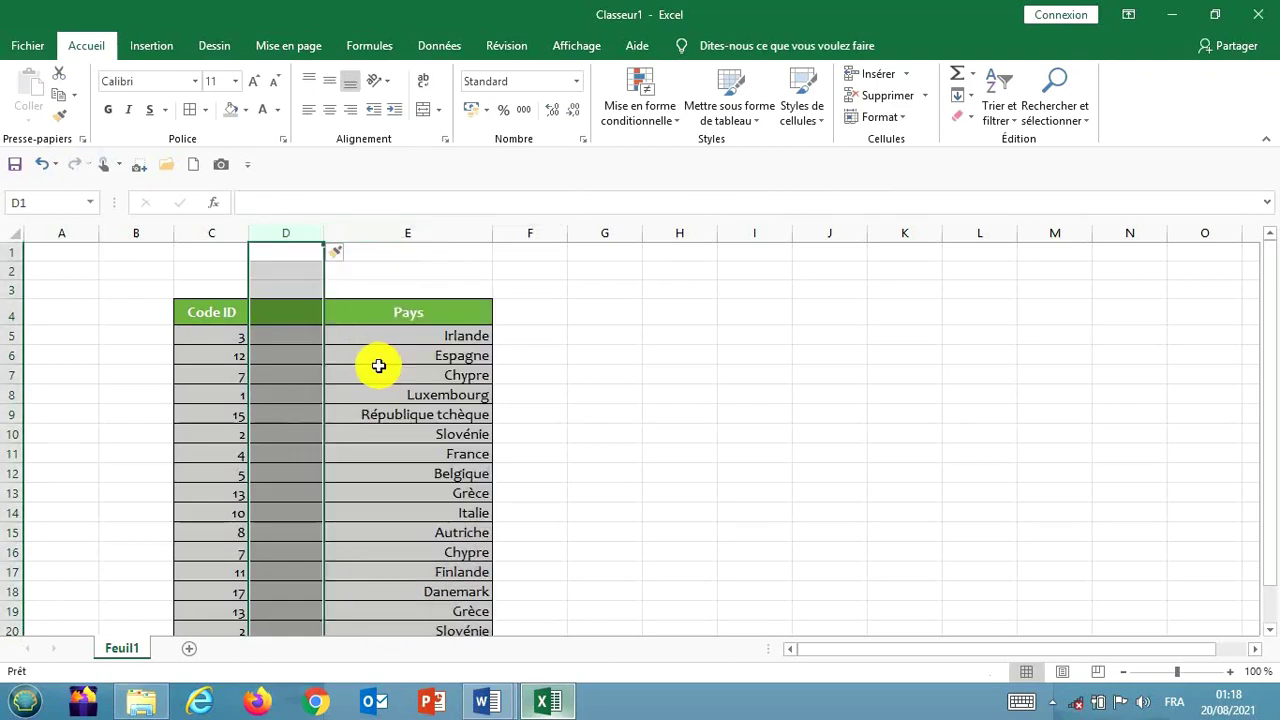
left_click_drag(322, 226, 358, 225)
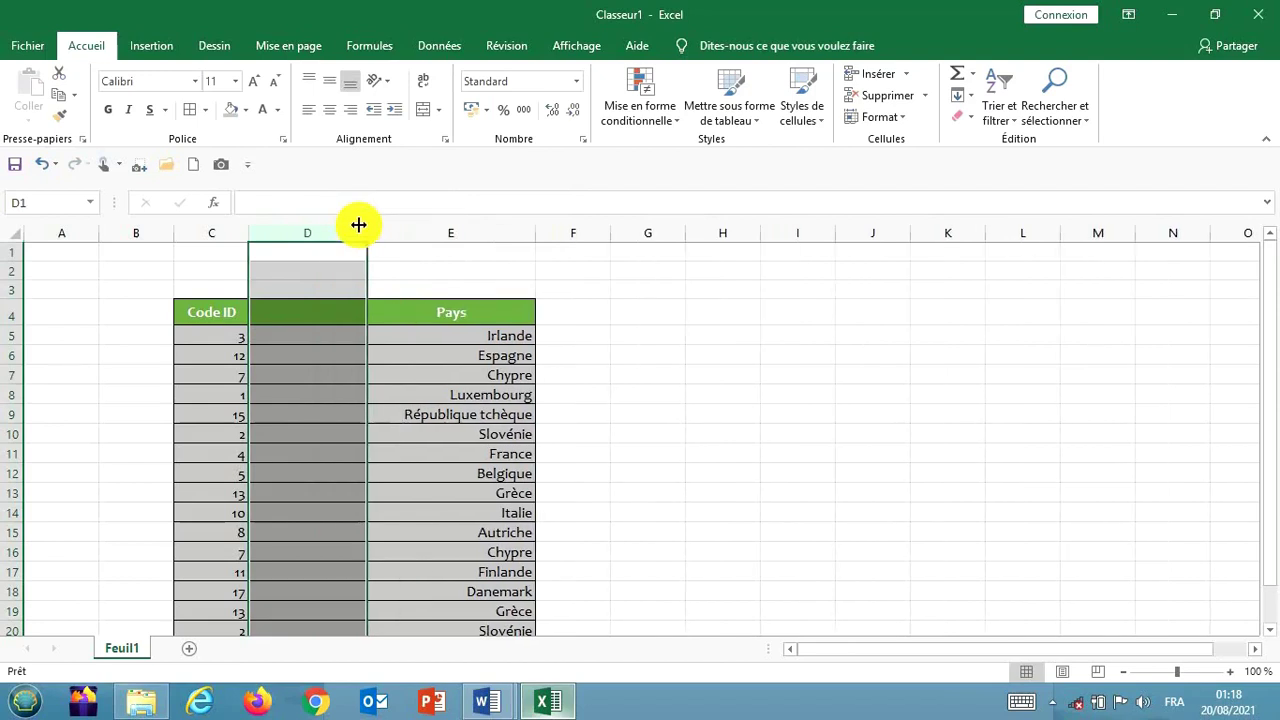
Enter the formula =MAJUSCULE(E5) in cell D5 to convert the first country name to uppercase
left_click(333, 334)
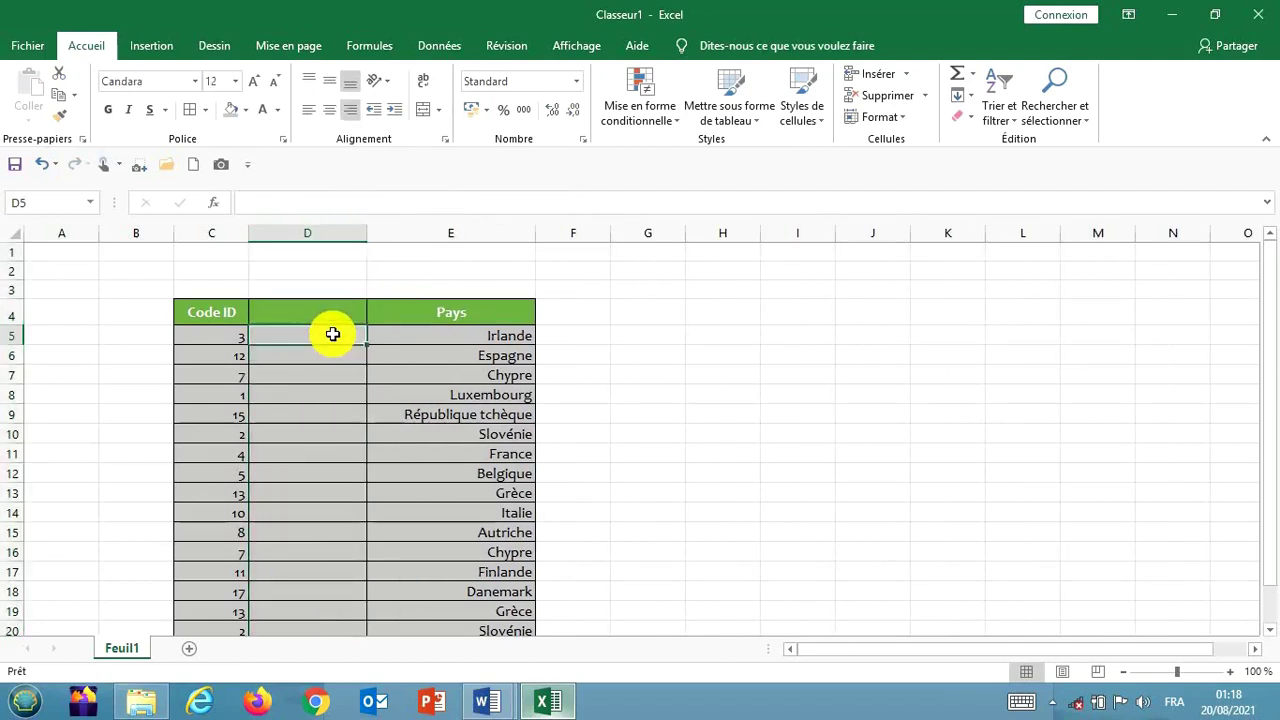
type("=")
key("BackSpace")
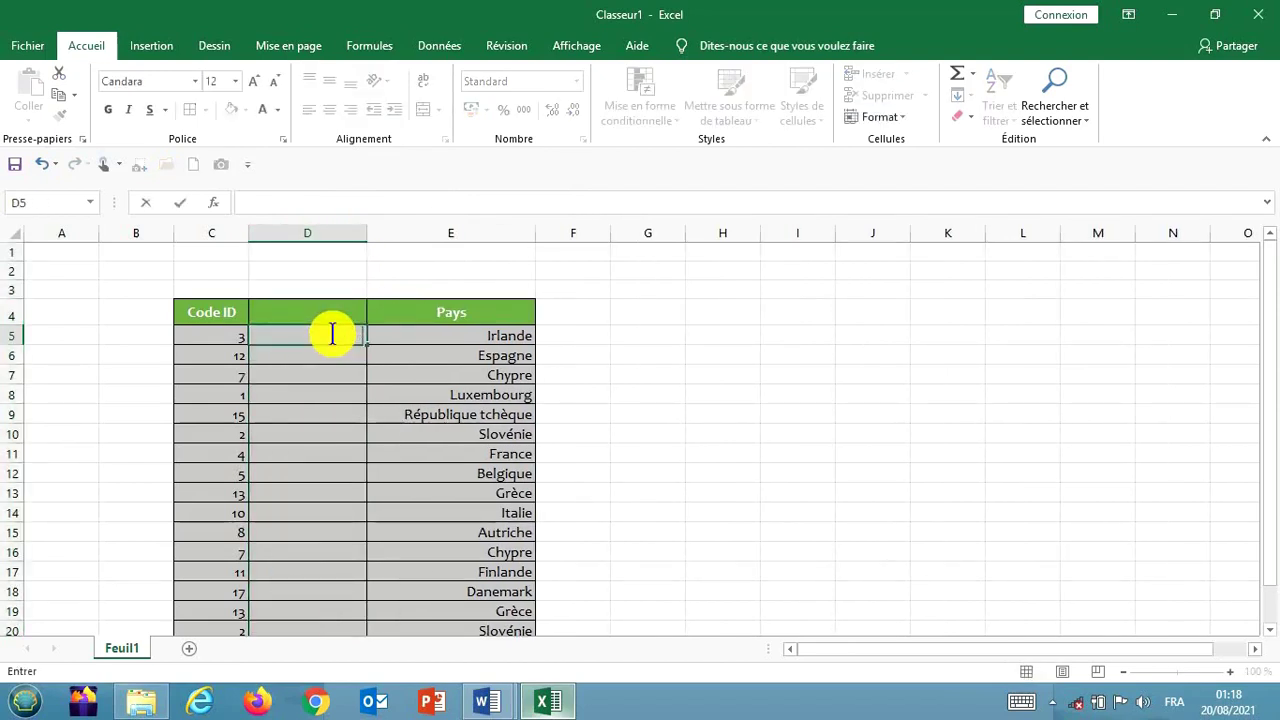
type("=")
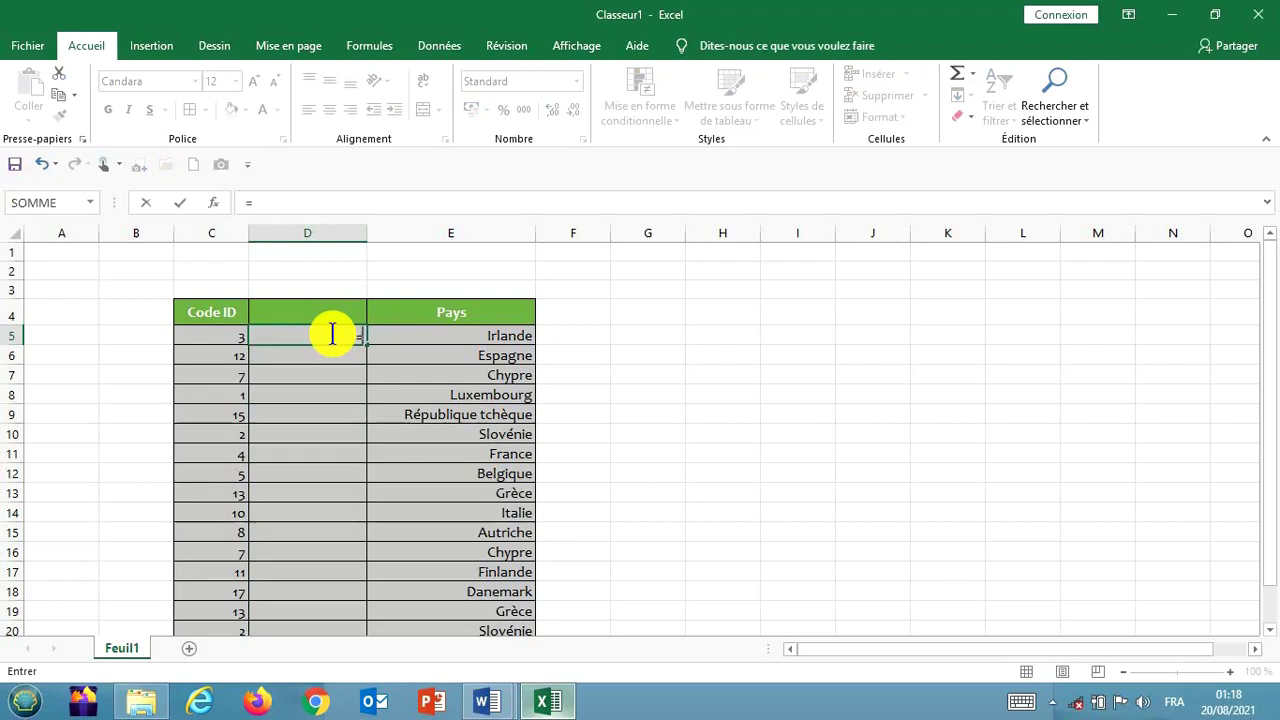
type("ma")
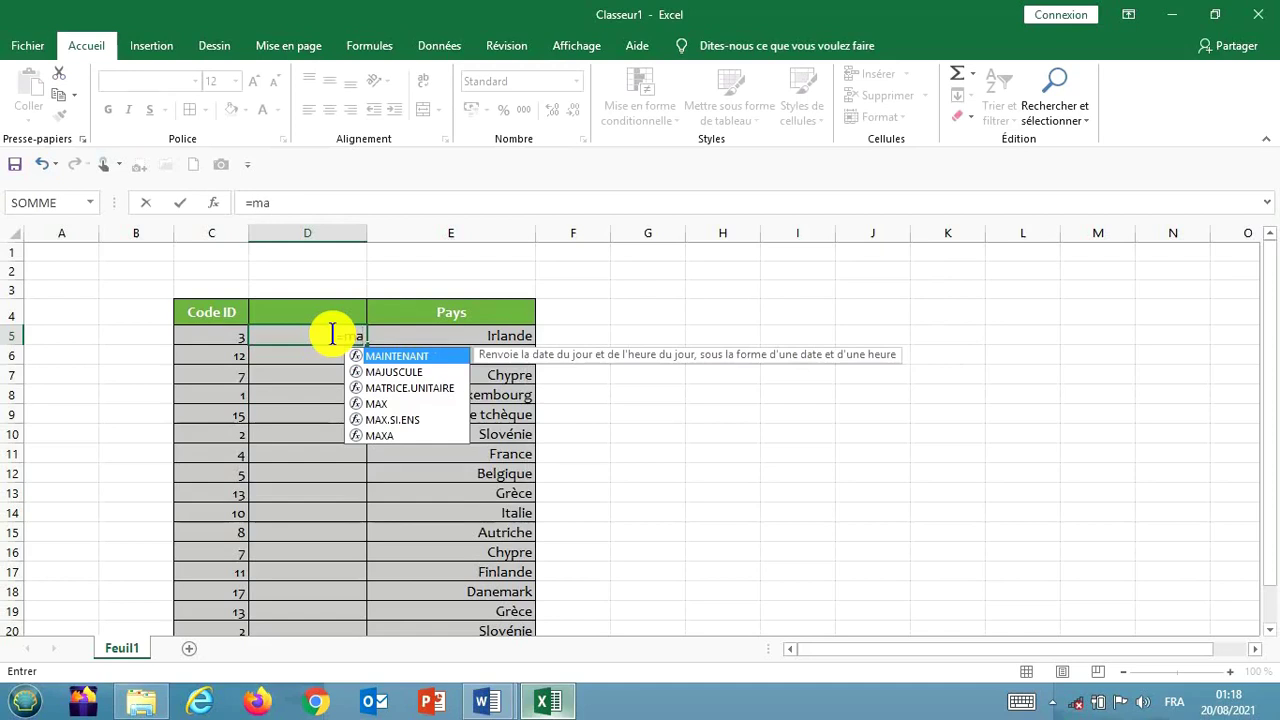
left_click(423, 372)
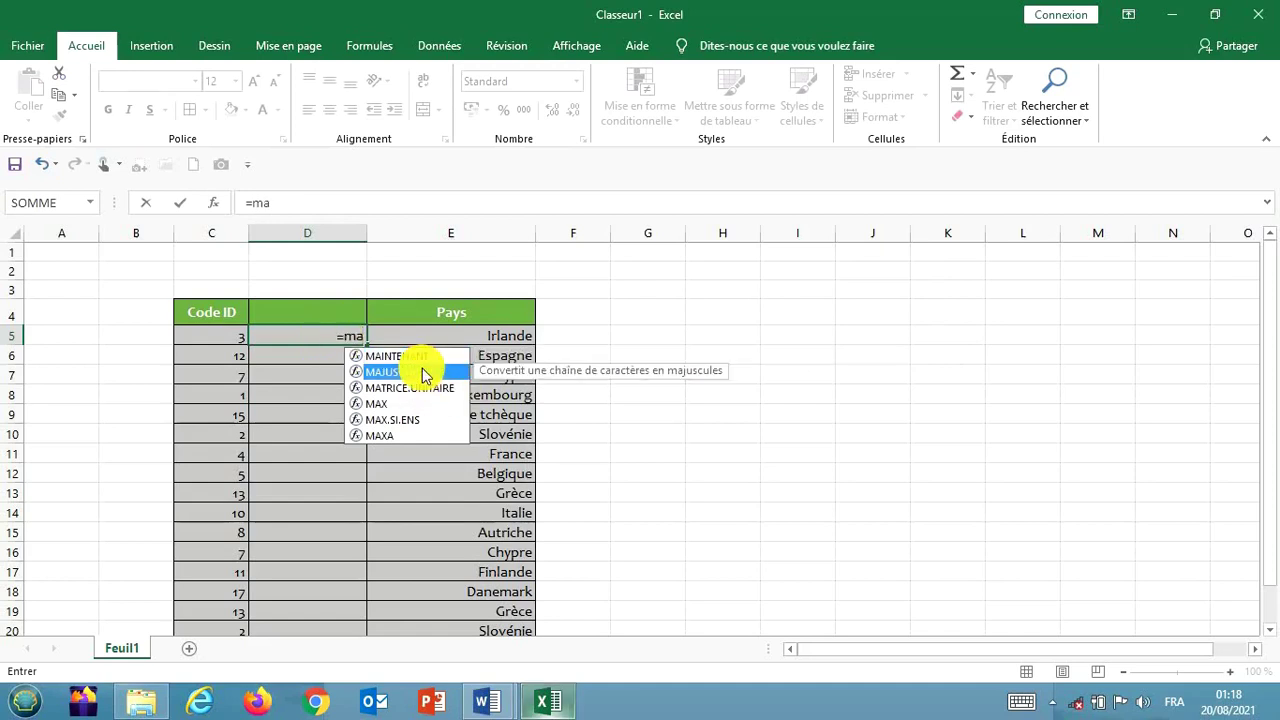
double_click(423, 372)
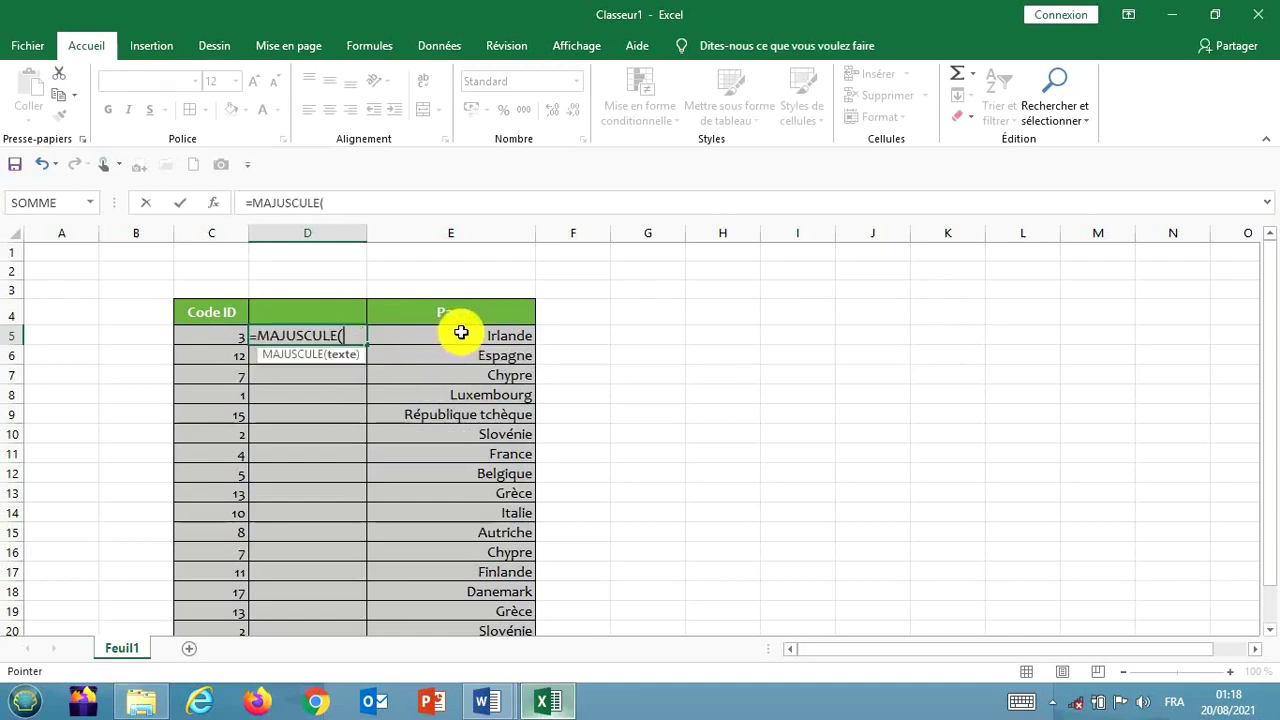
left_click(461, 332)
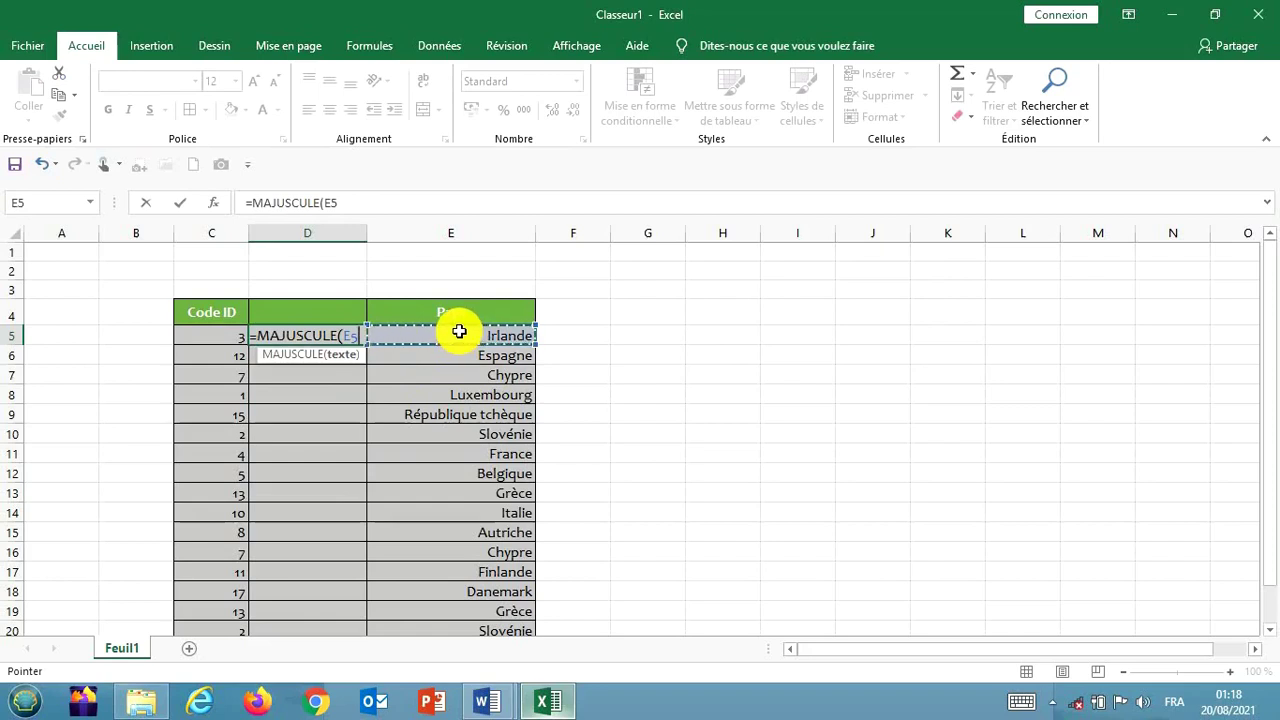
type("°")
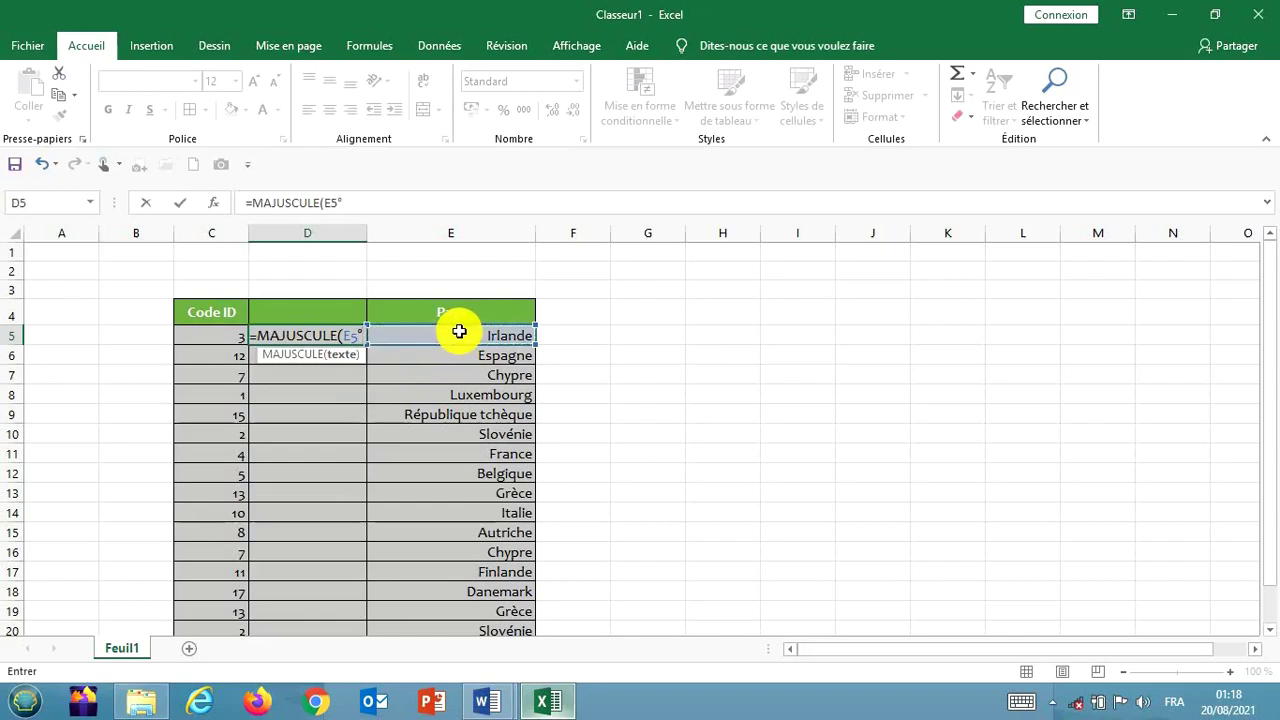
type(")")
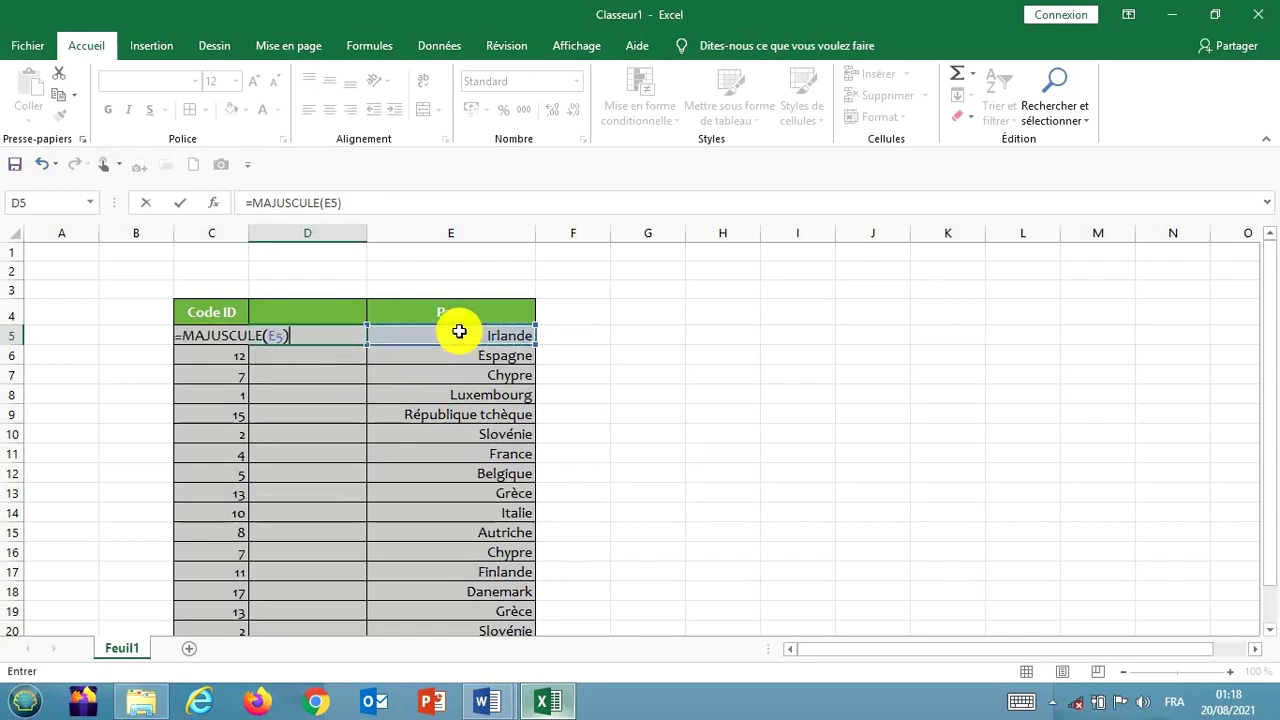
key("Return")
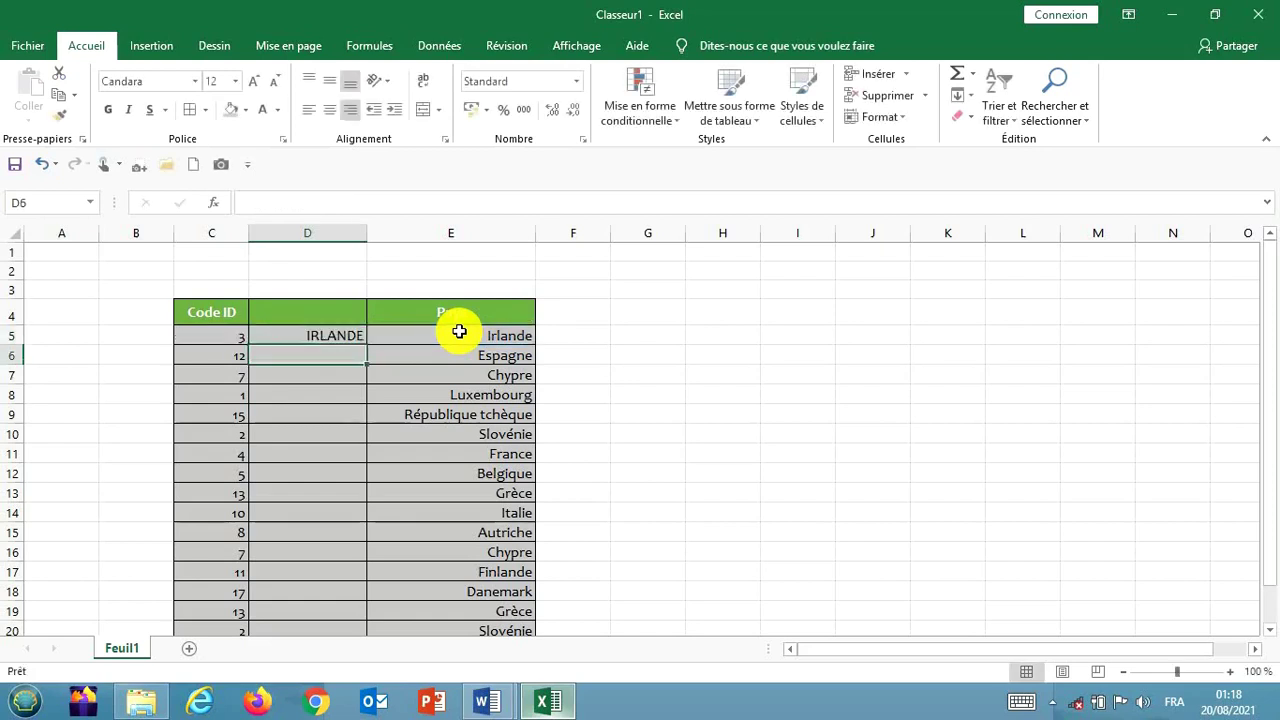
Fill the MAJUSCULE formula from D5 down to D21 for all countries in the table
left_click(362, 336)
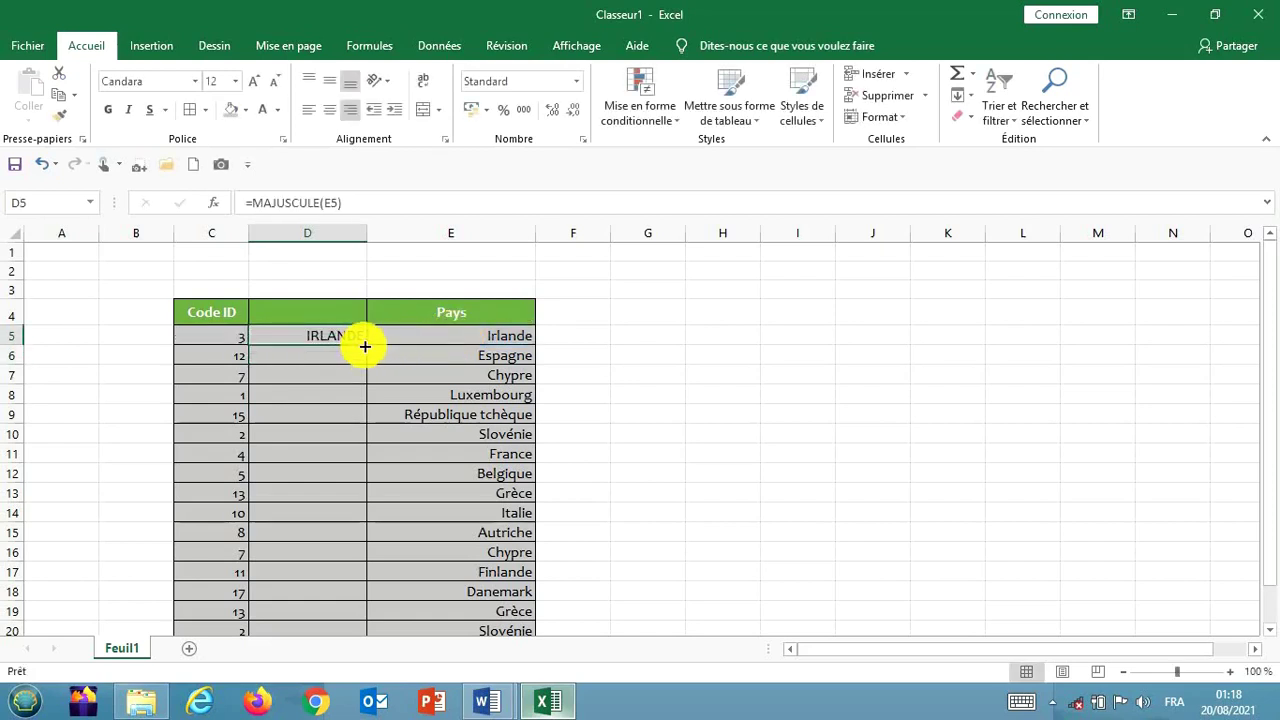
left_click_drag(367, 346, 352, 597)
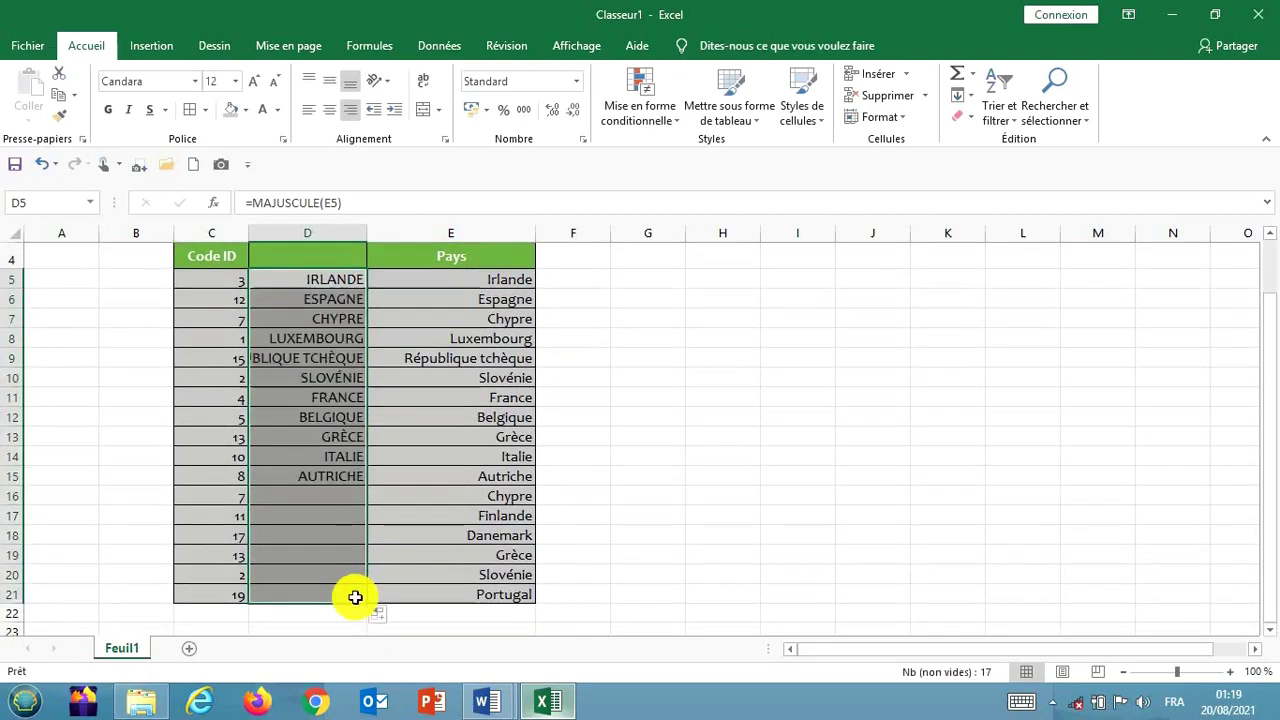
key("shift+Up")
key("shift+Up")
Go through the filled cells of column D to check the formula and uppercase name in each row
left_click(285, 284)
left_click(287, 290)
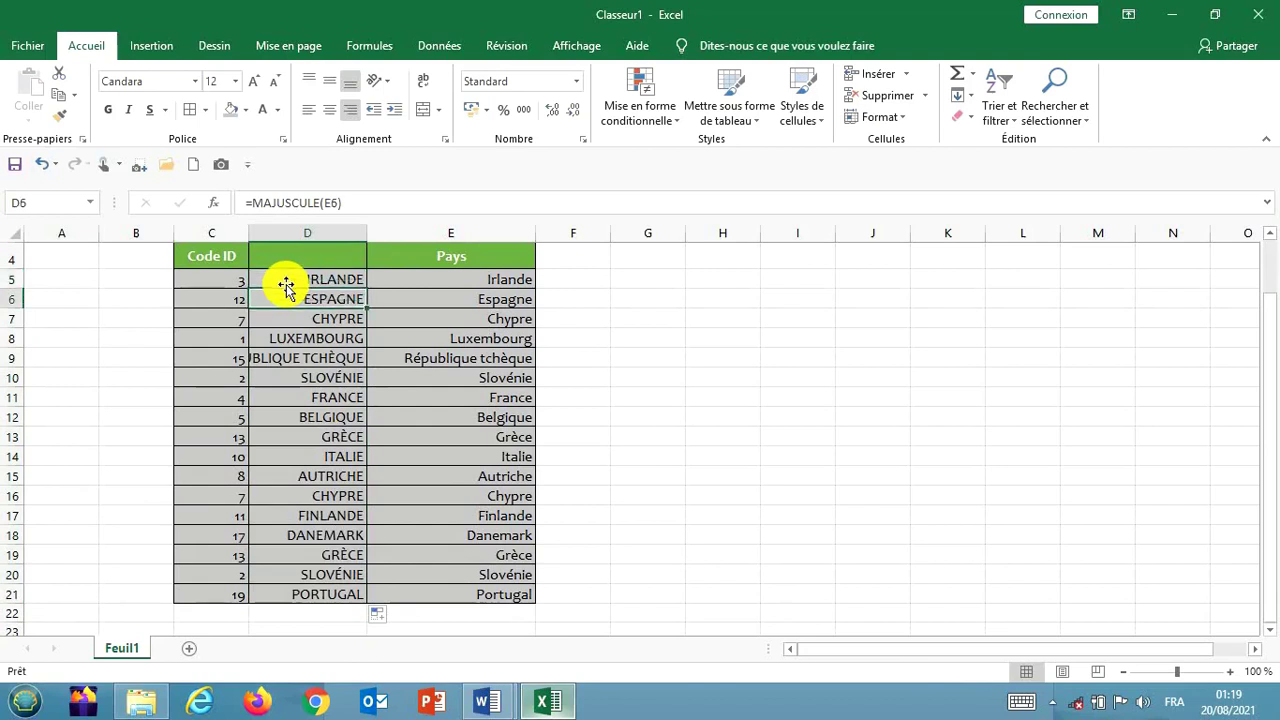
key("Down")
key("Down")
key("Down")
key("Down")
key("Down")
key("Down")
key("Down")
key("Down")
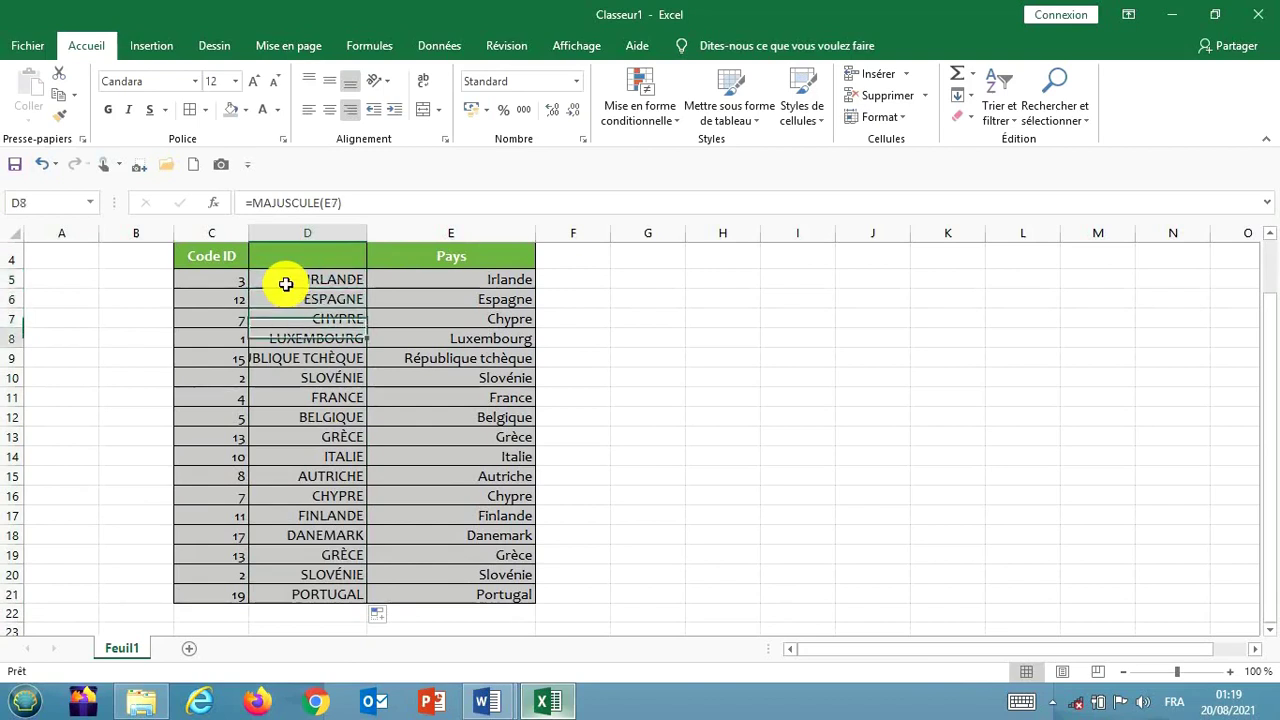
key("Down")
key("Down")
key("Down")
key("Down")
key("Down")
key("Down")
key("Down")
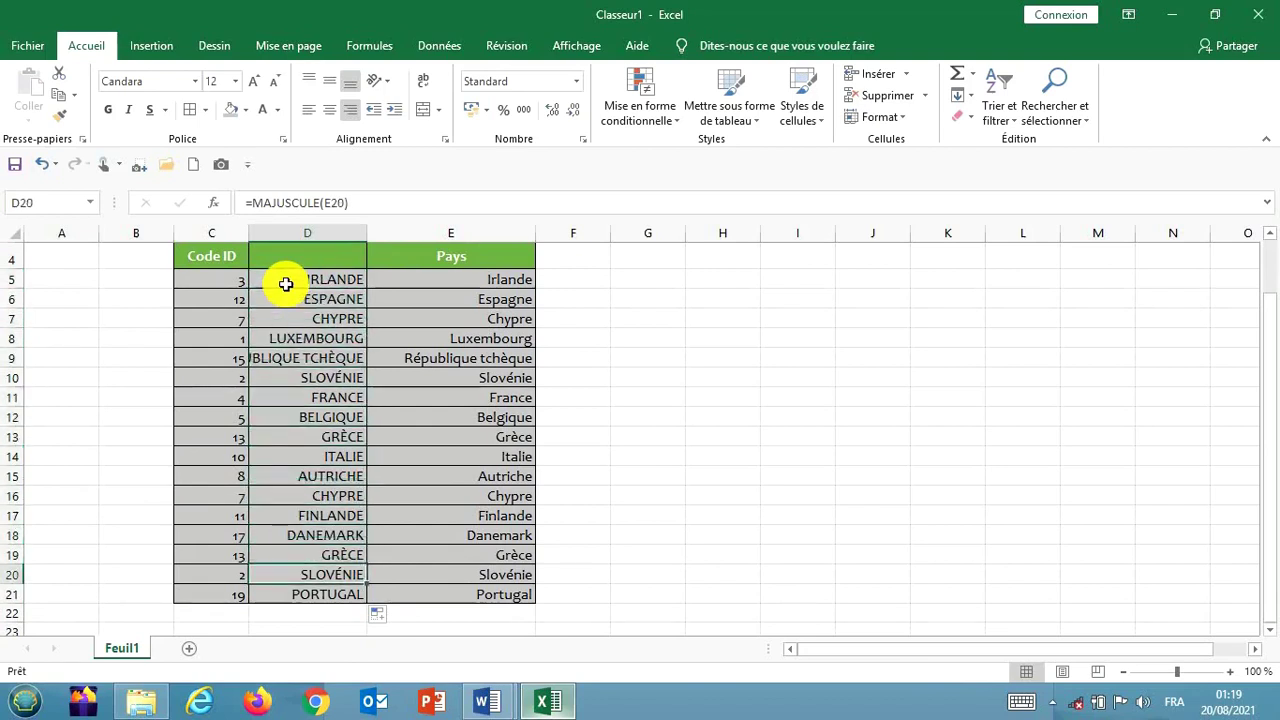
key("Down")
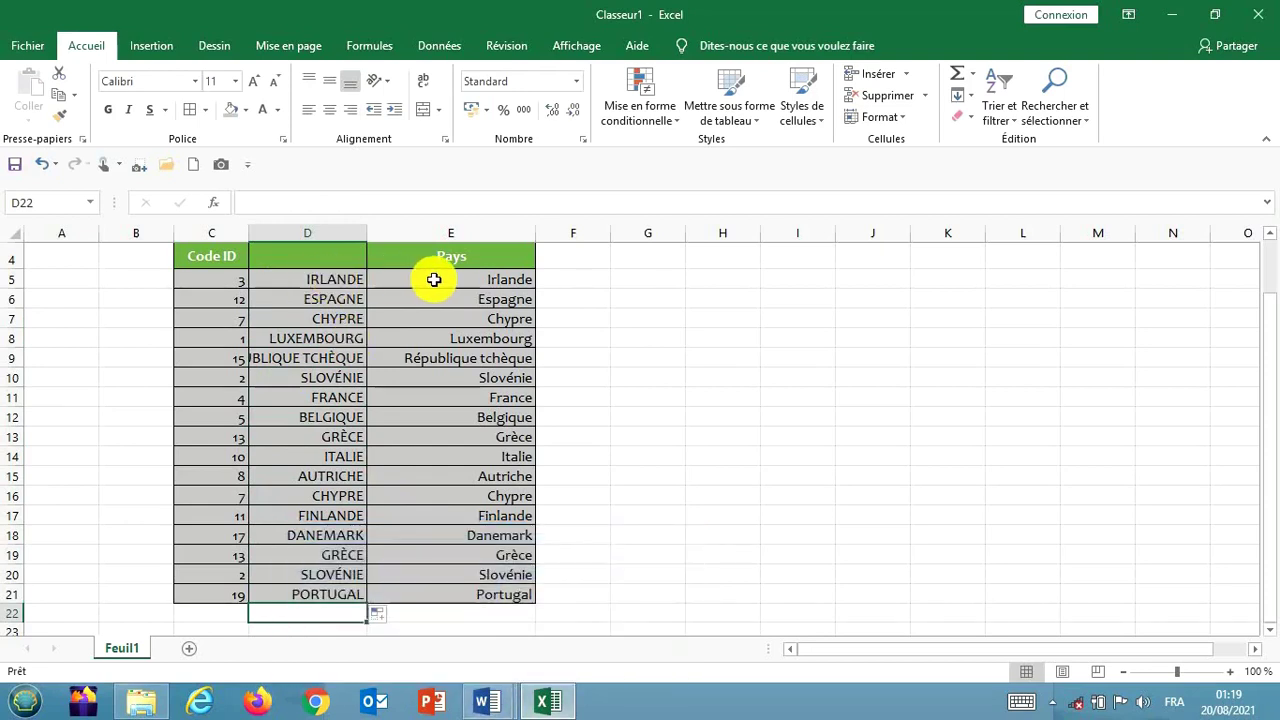
Copy the country names in E5:E21 and paste them into the blank Word document Document2, keeping the source formatting
left_click_drag(432, 279, 468, 591)
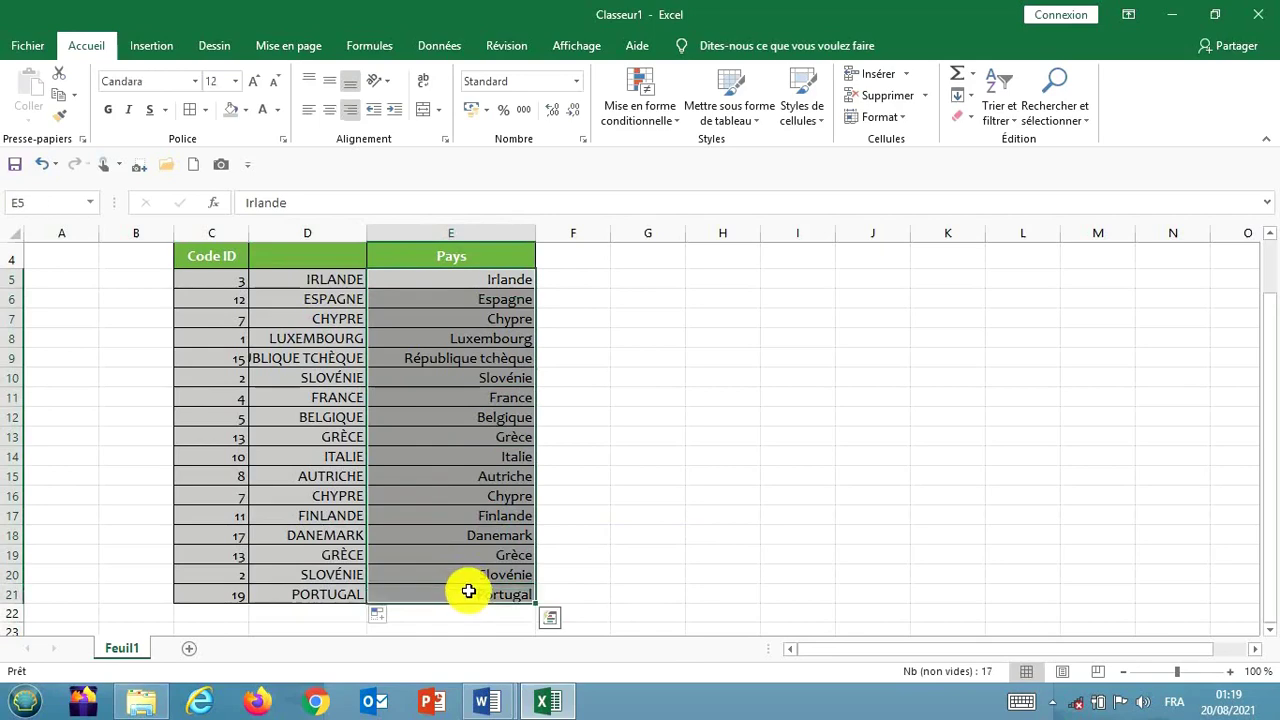
key("ctrl+c")
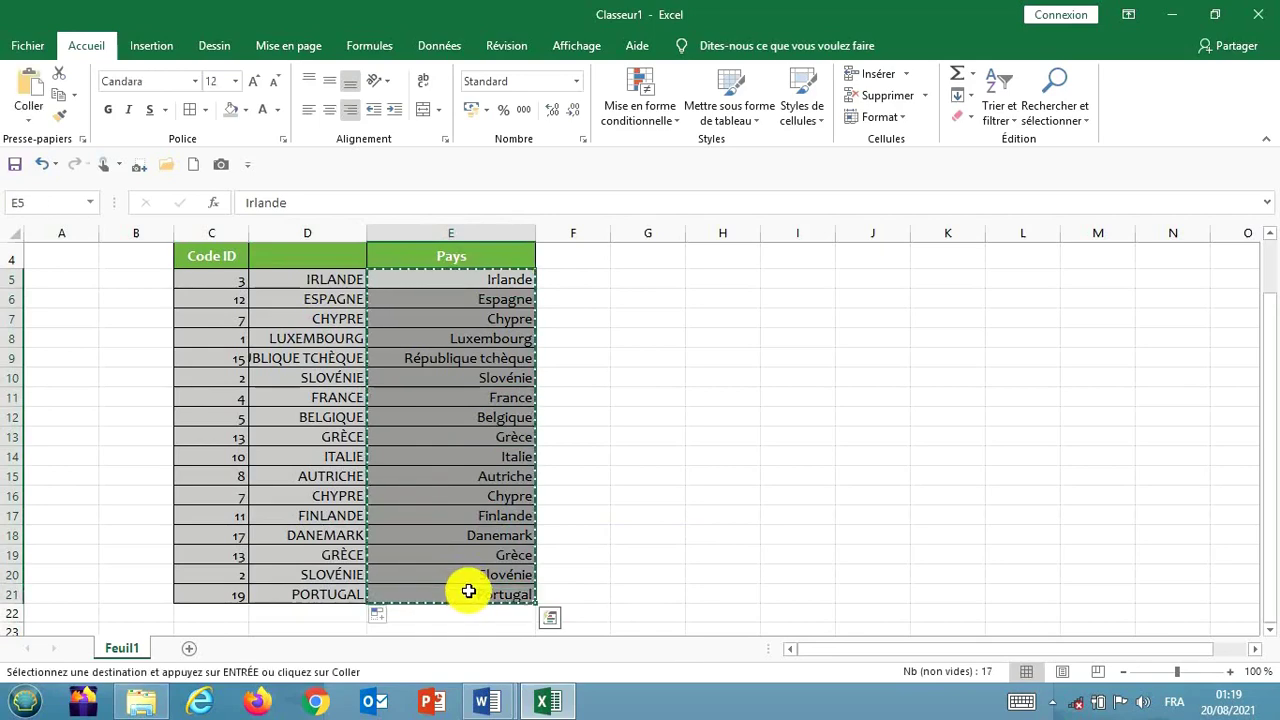
mouse_move(476, 703)
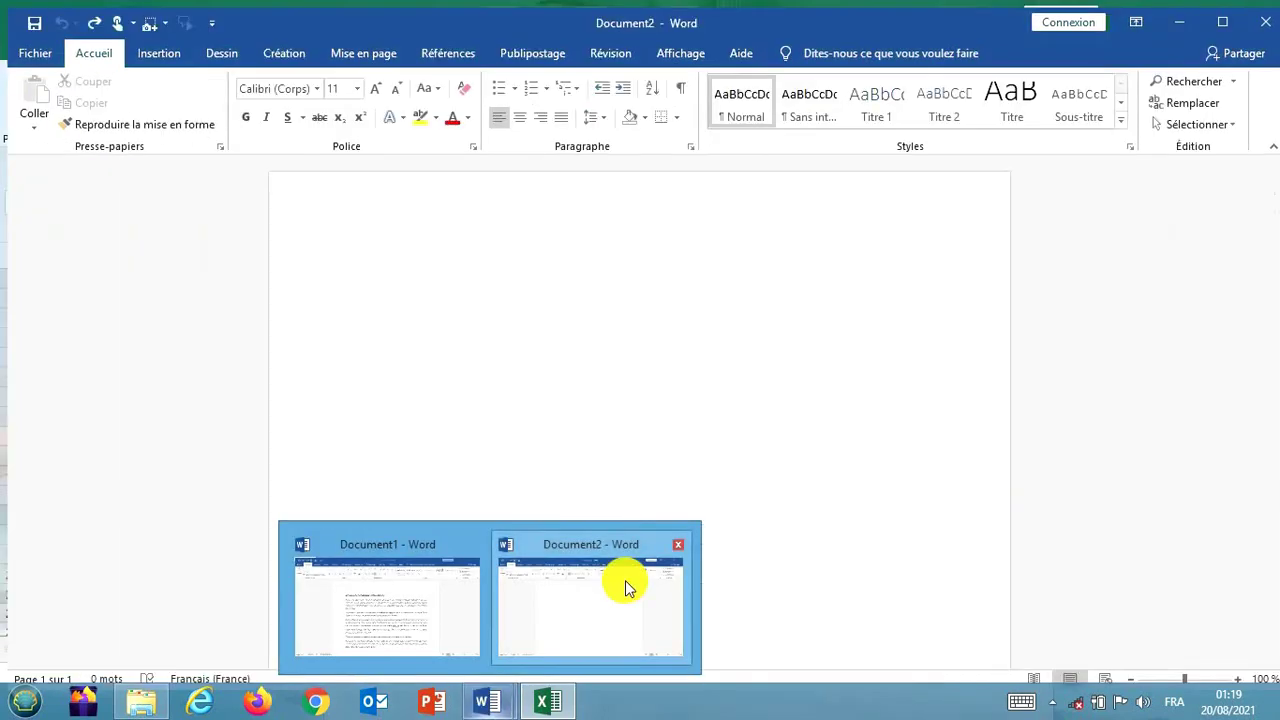
left_click(625, 580)
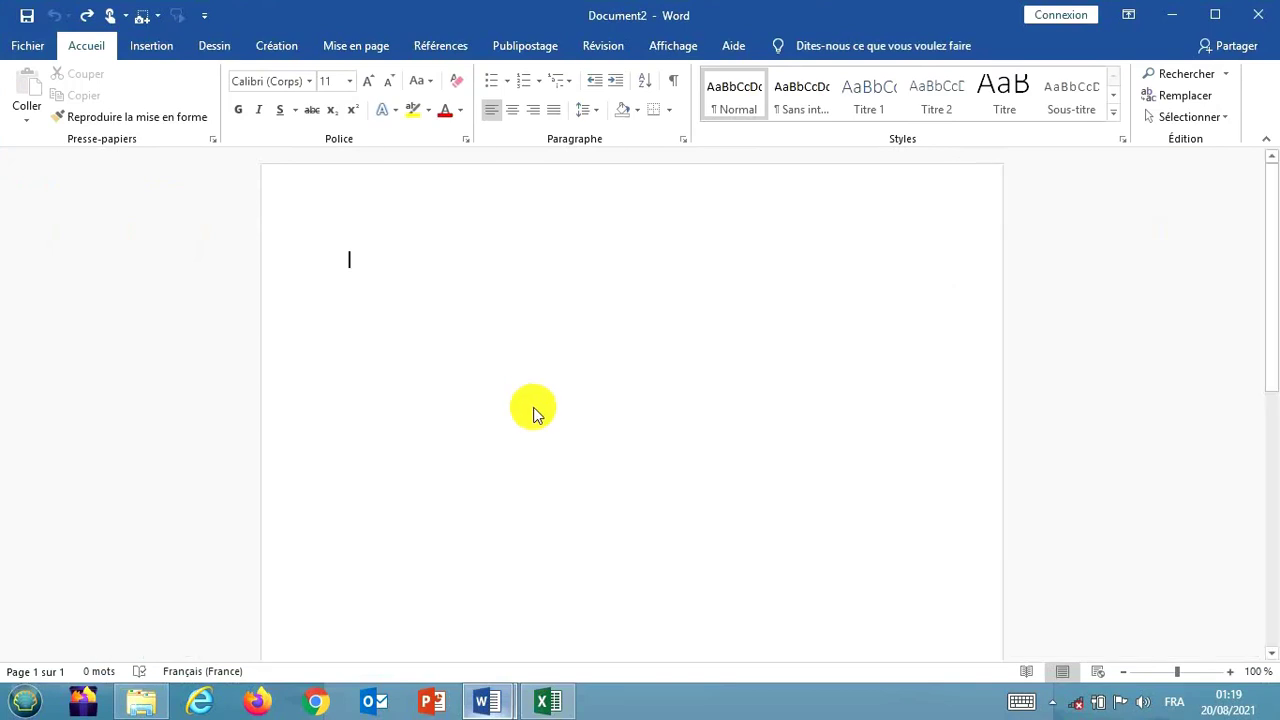
right_click(351, 257)
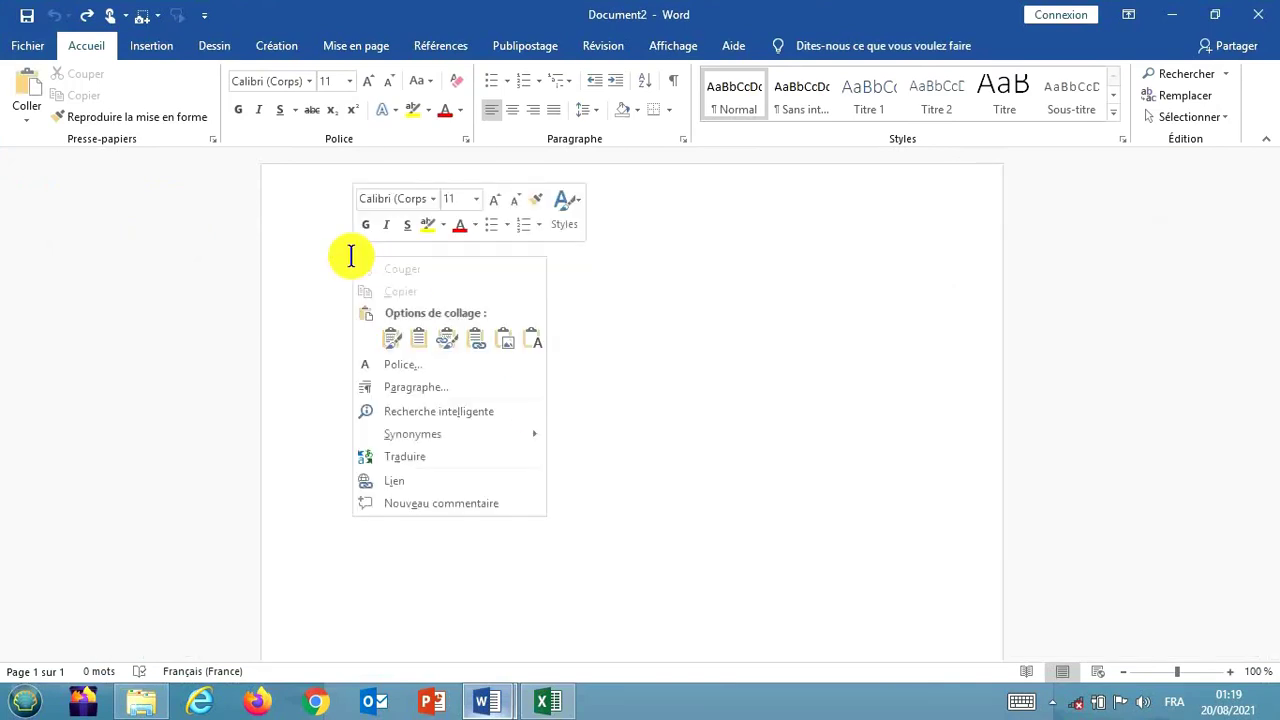
left_click(448, 342)
key("ctrl+v")
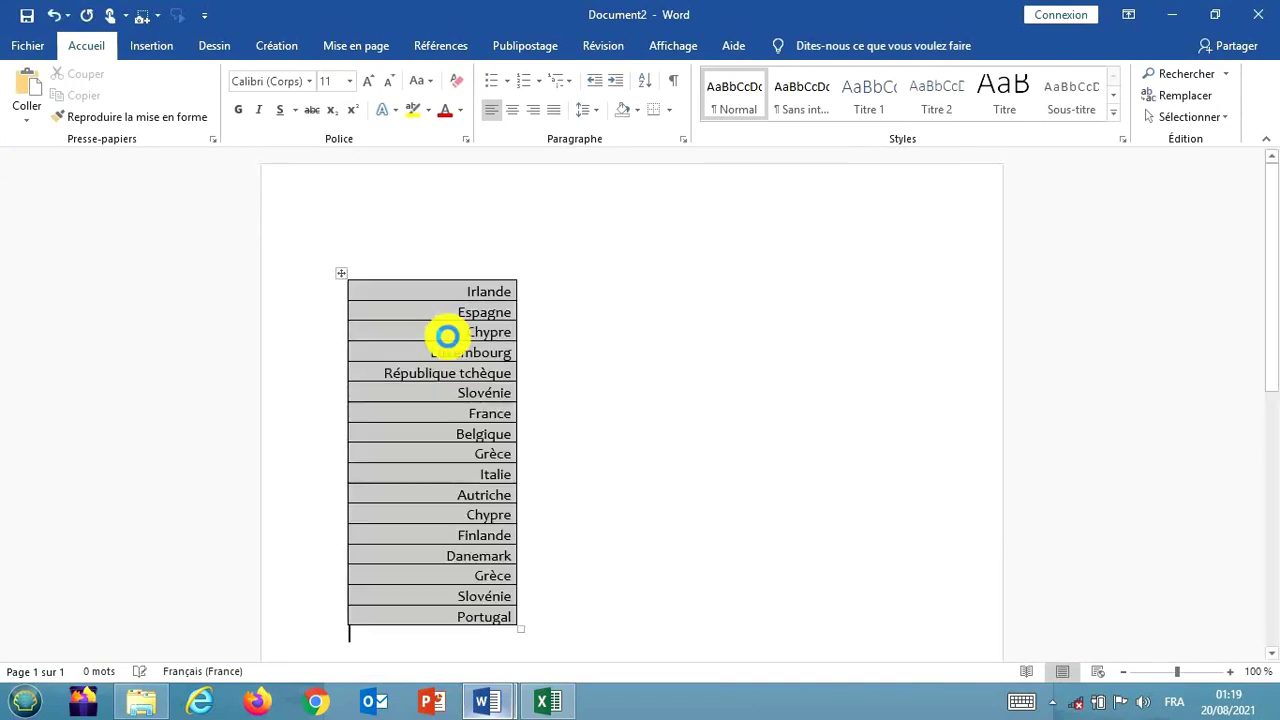
Convert all country names in the pasted Word table to uppercase with the MAJUSCULES case option
left_click(340, 275)
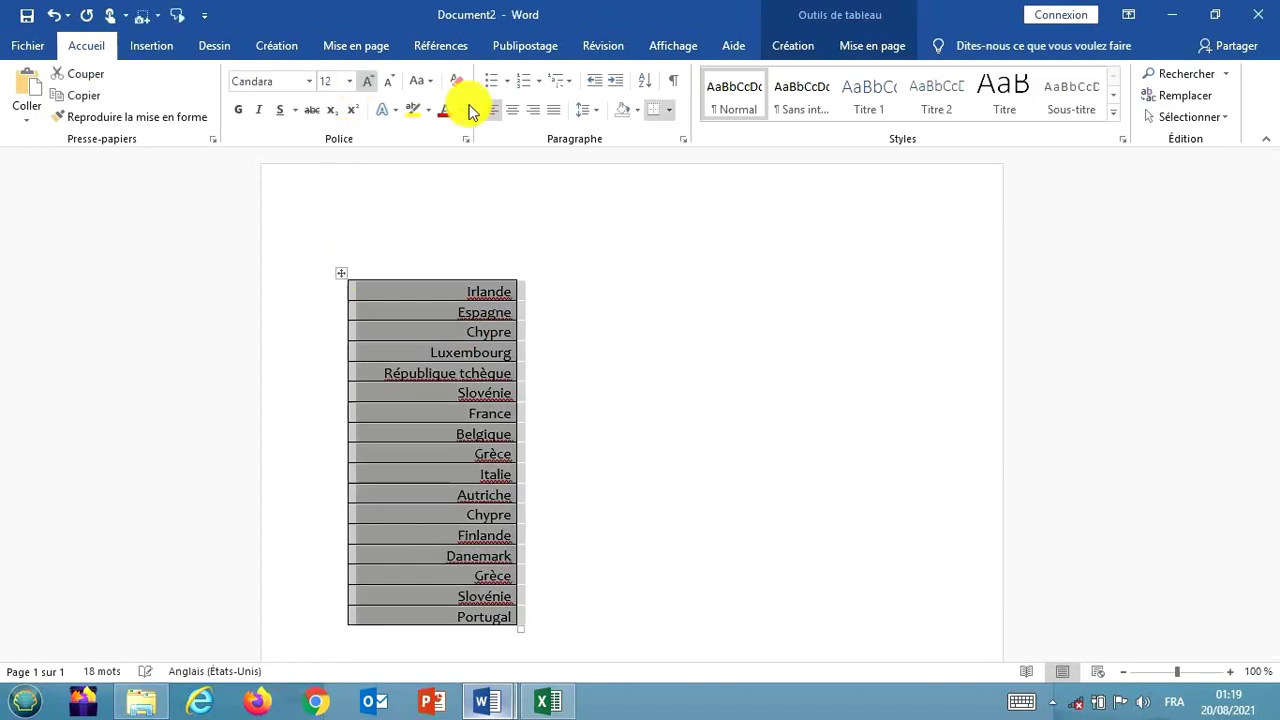
left_click(431, 84)
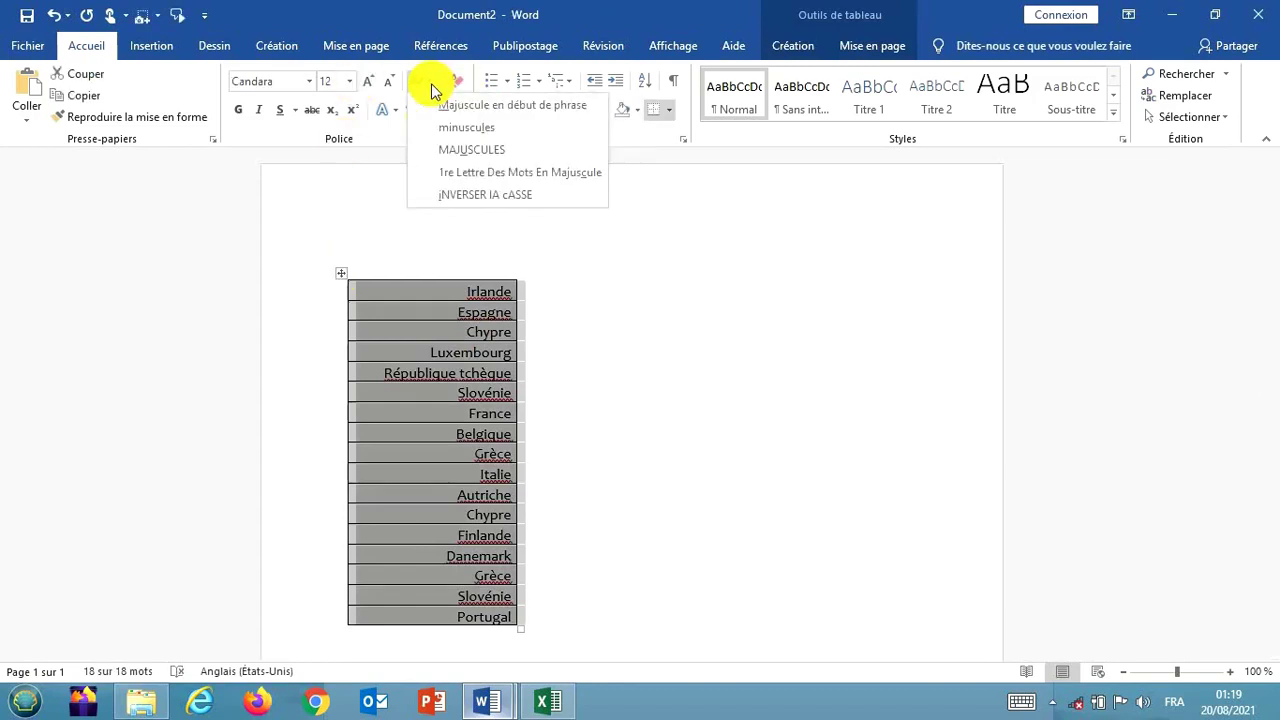
left_click(476, 150)
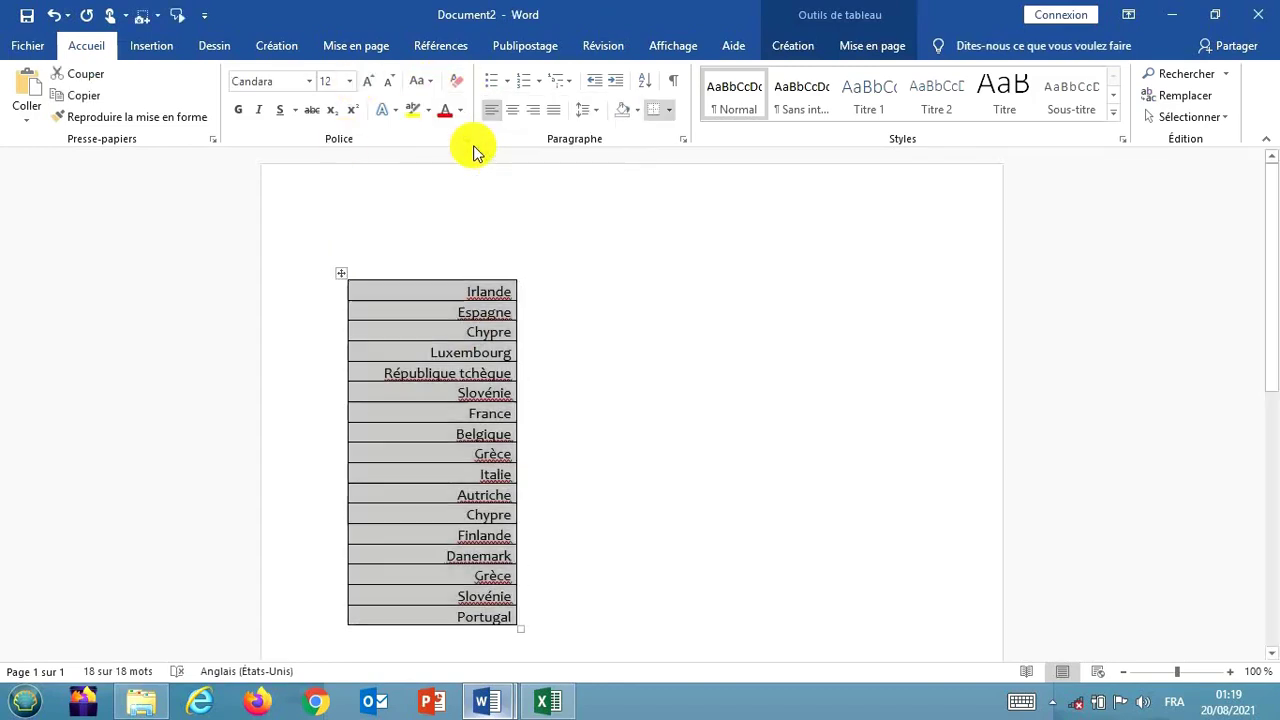
left_click(592, 345)
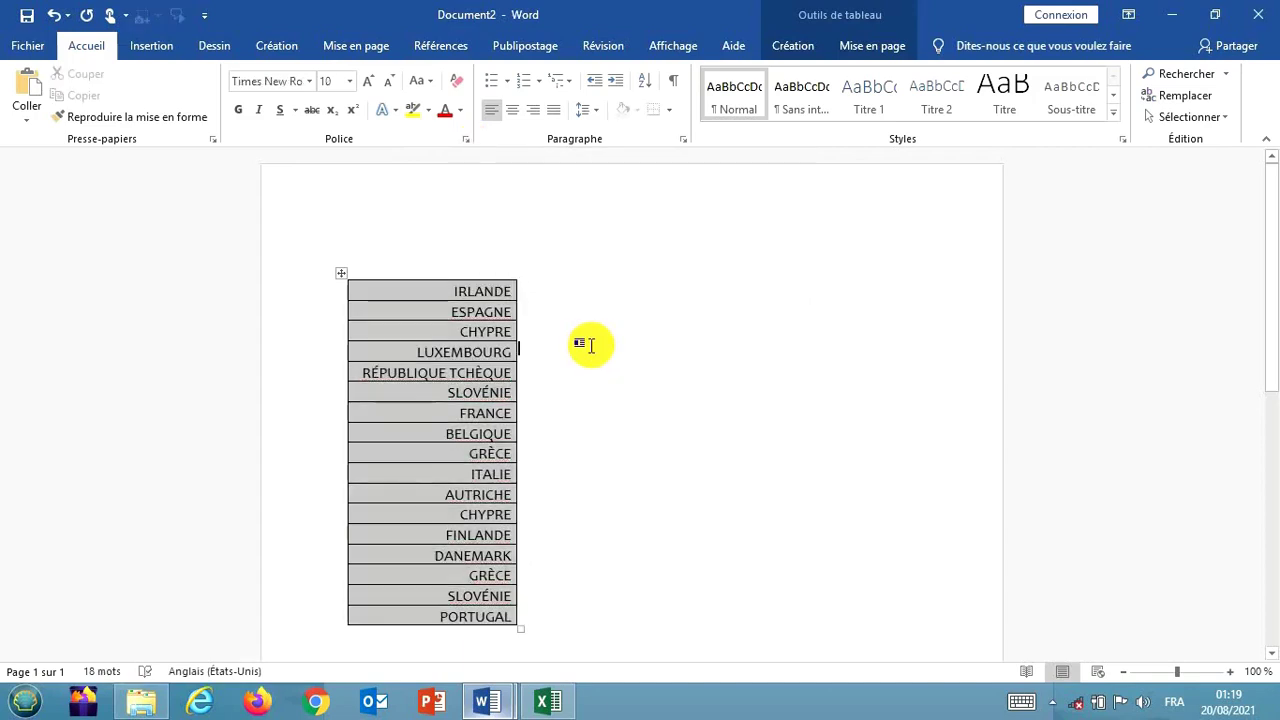
Switch back to the Excel workbook Classeur1 and end the pending copy of the Pays cells
mouse_move(561, 707)
left_click(557, 606)
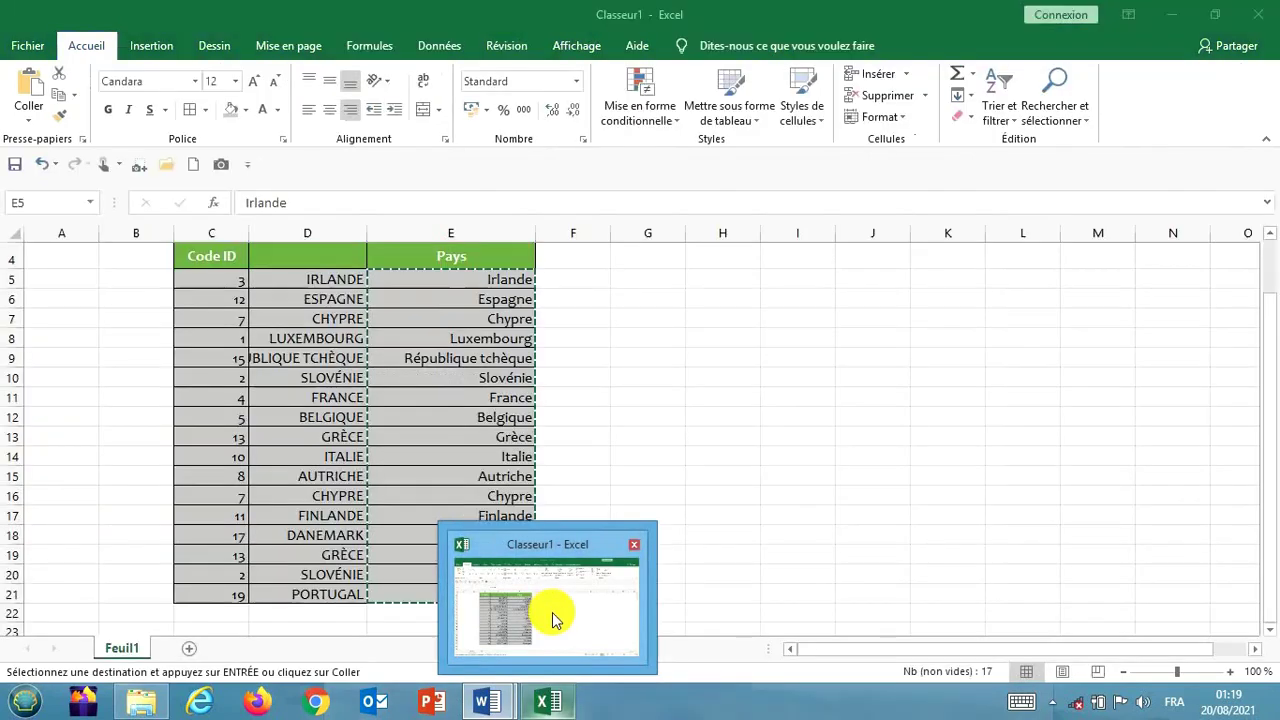
double_click(587, 281)
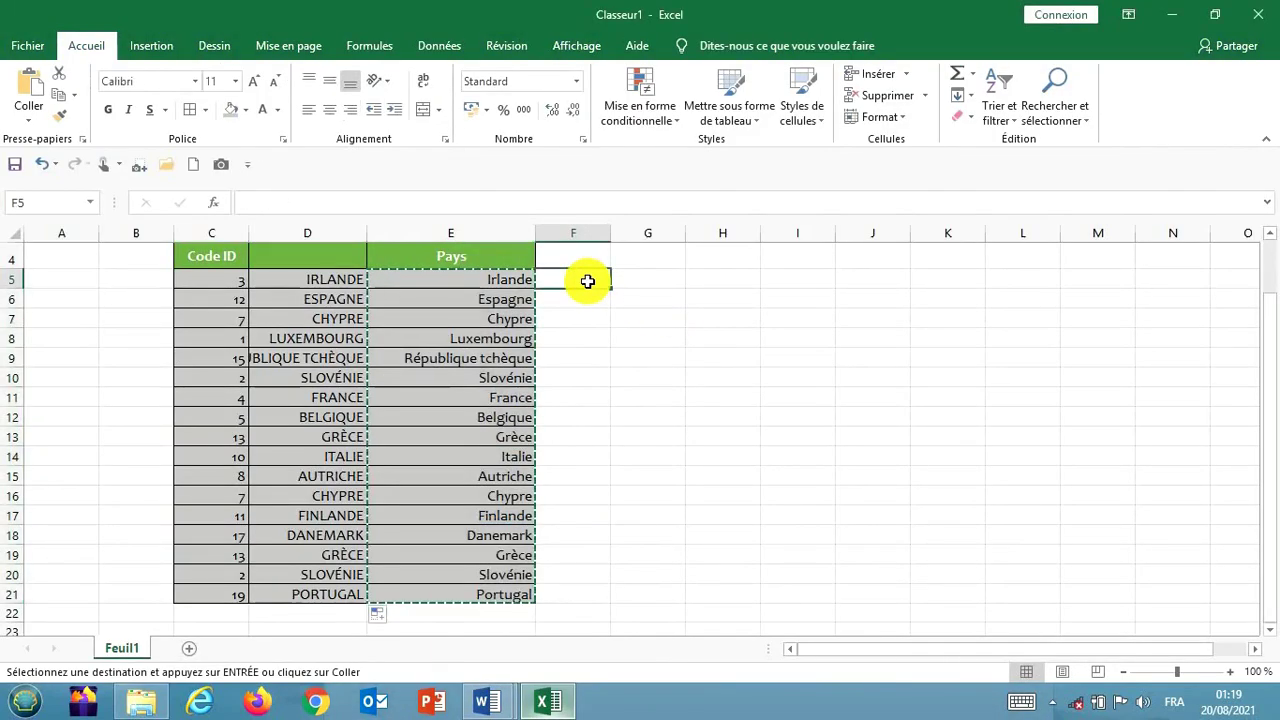
left_click(348, 228)
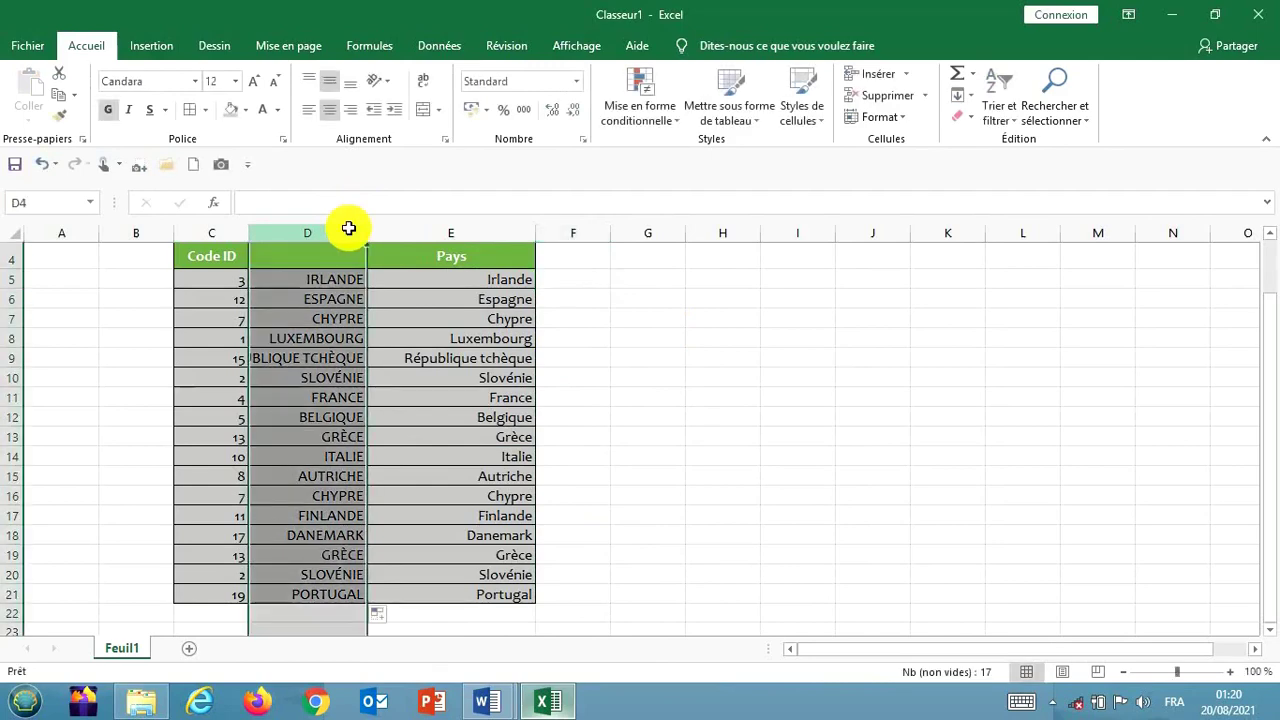
right_click(348, 228)
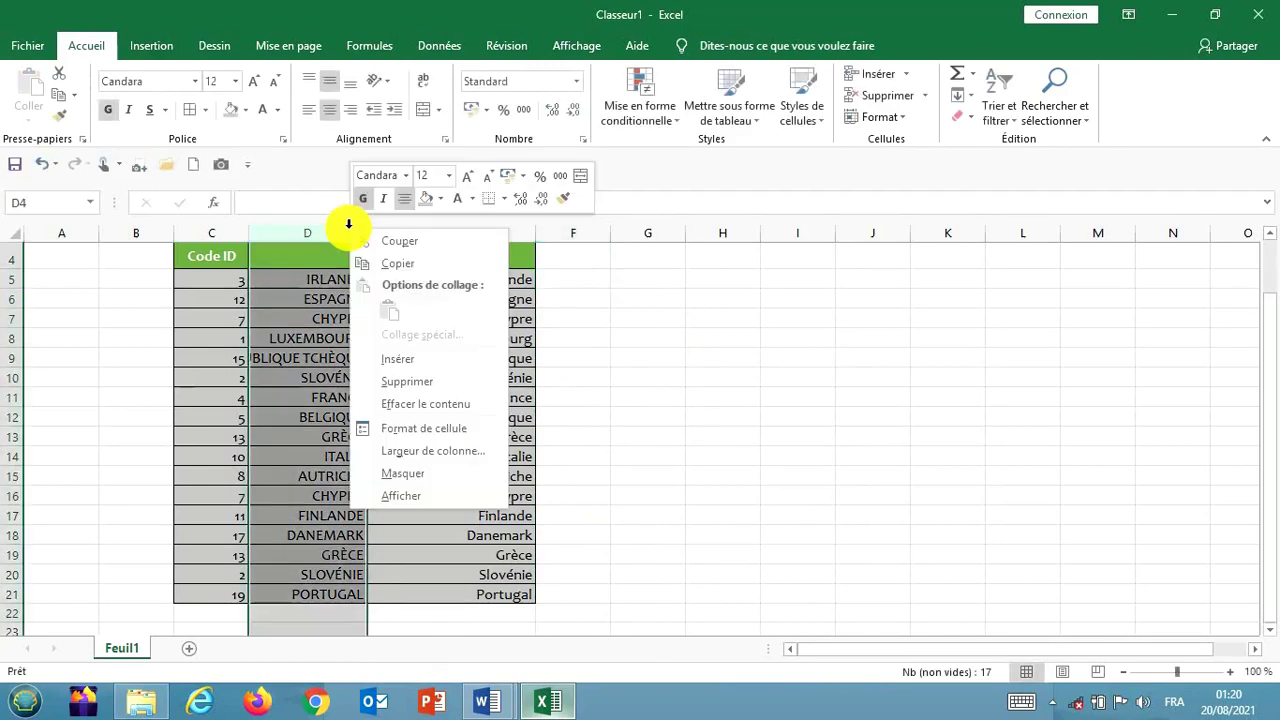
left_click(410, 359)
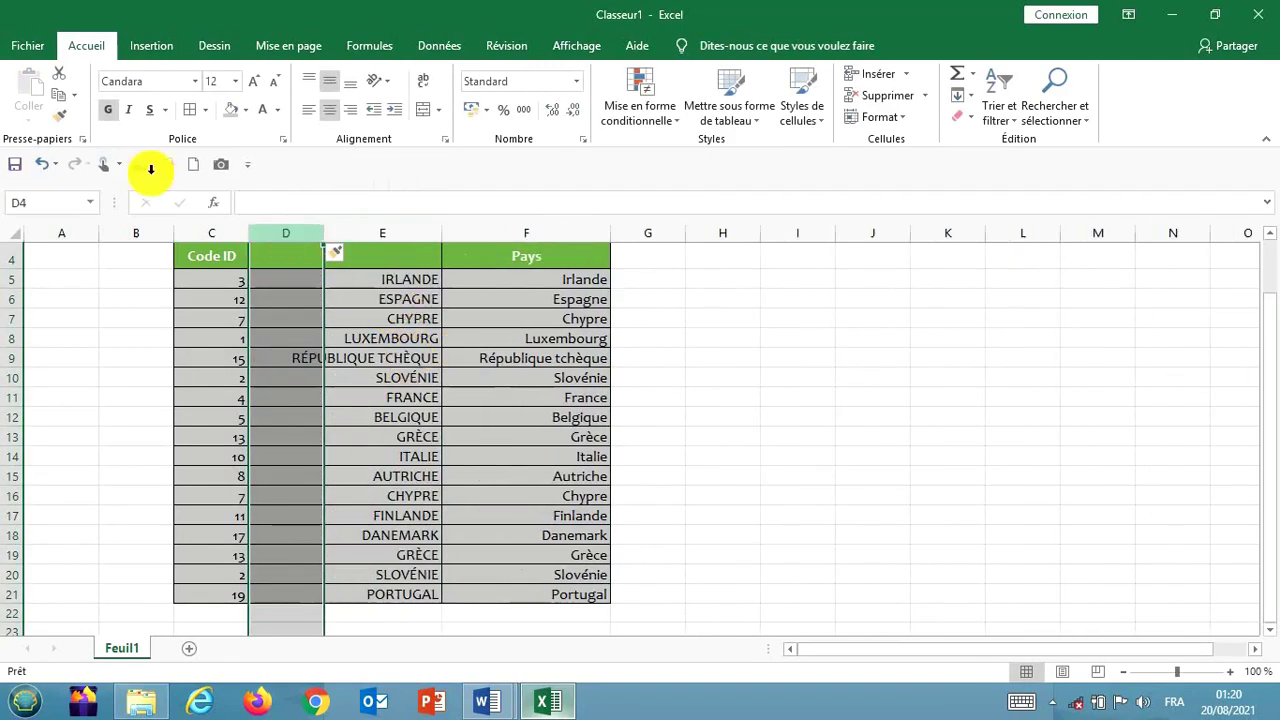
left_click(41, 163)
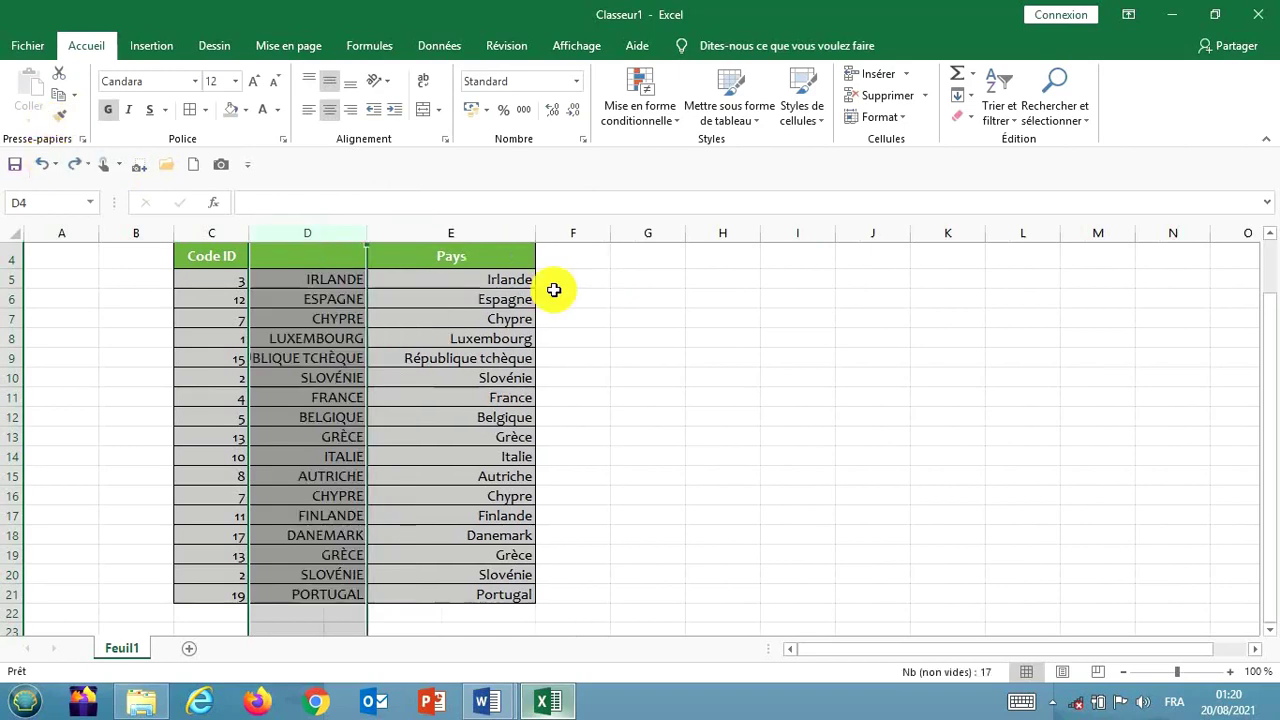
Insert a new column between the uppercase country names in column D and the Pays column
left_click(491, 232)
right_click(490, 236)
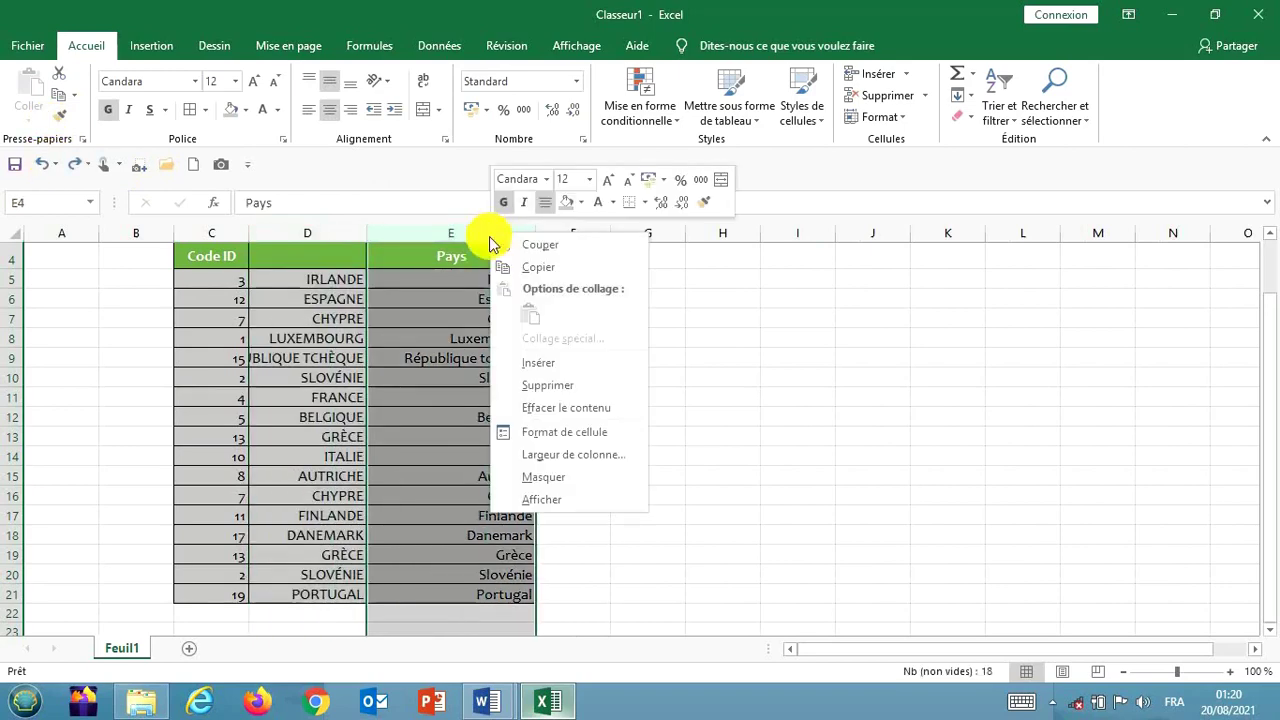
left_click(545, 363)
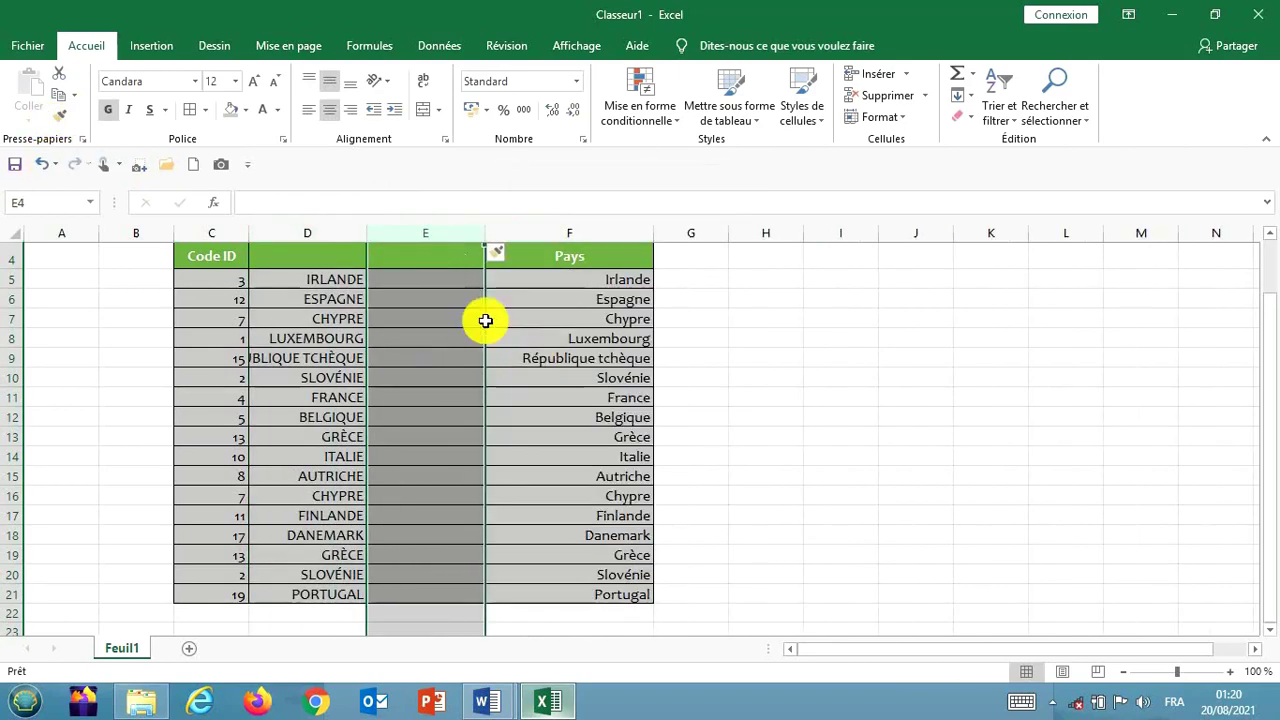
Enter the formula =MINUSCULE(D5) in cell E5 to convert the first country name to lowercase
left_click(418, 277)
type("=")
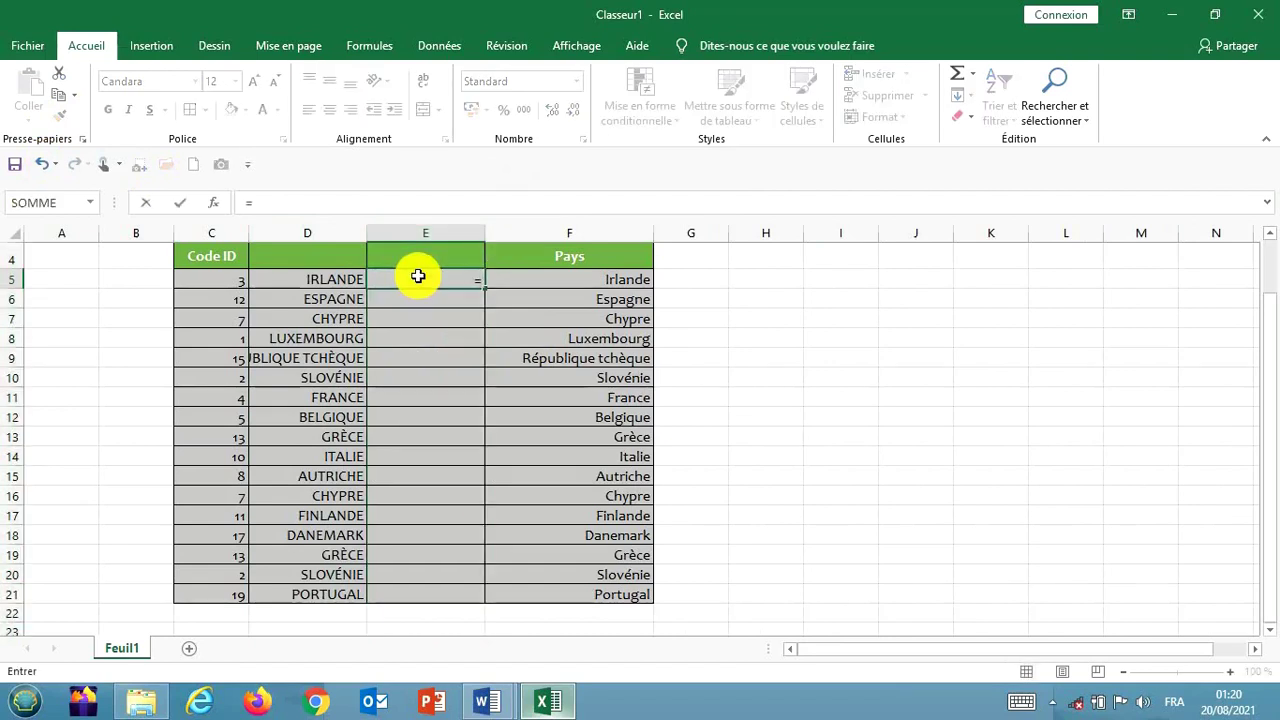
type("mi")
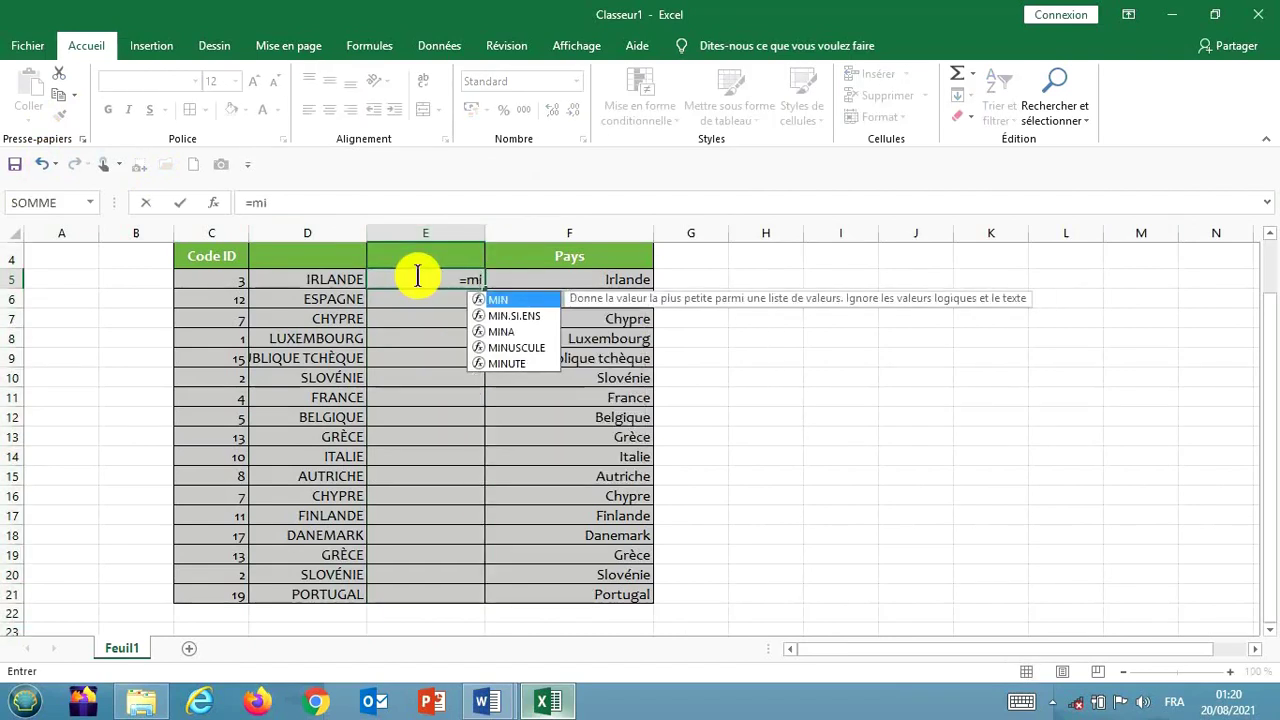
double_click(526, 345)
left_click(348, 278)
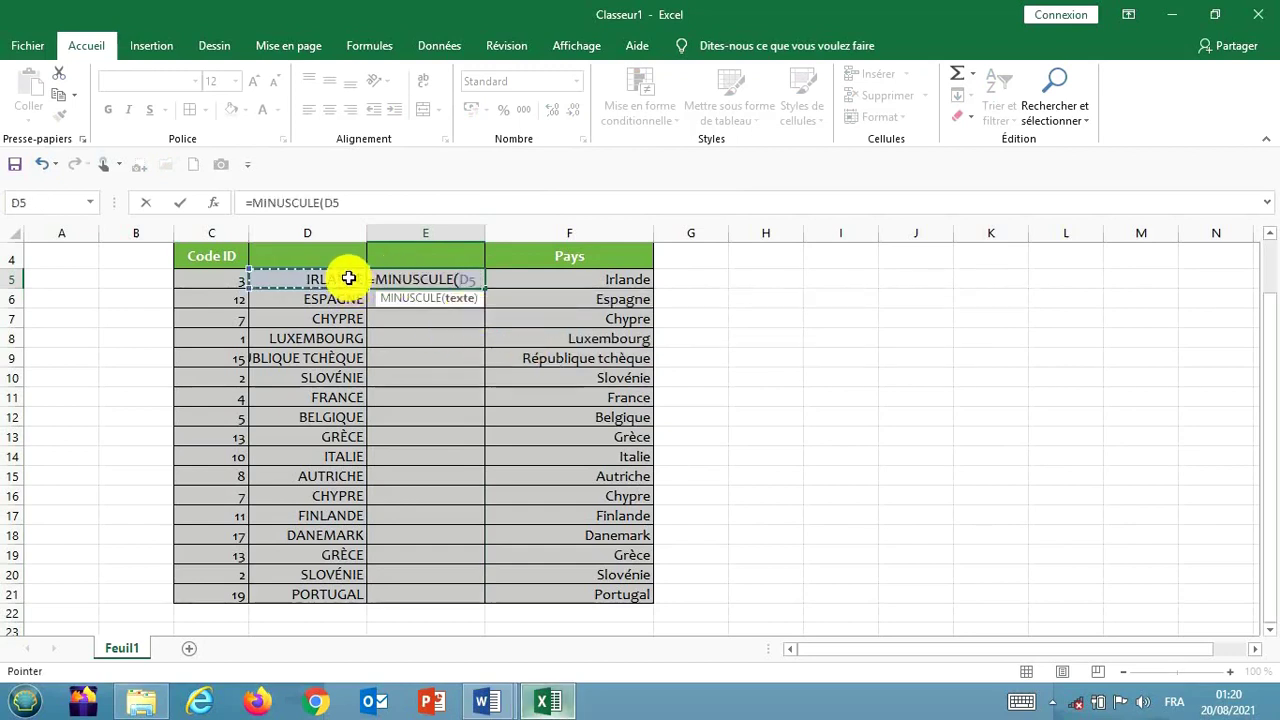
type(")")
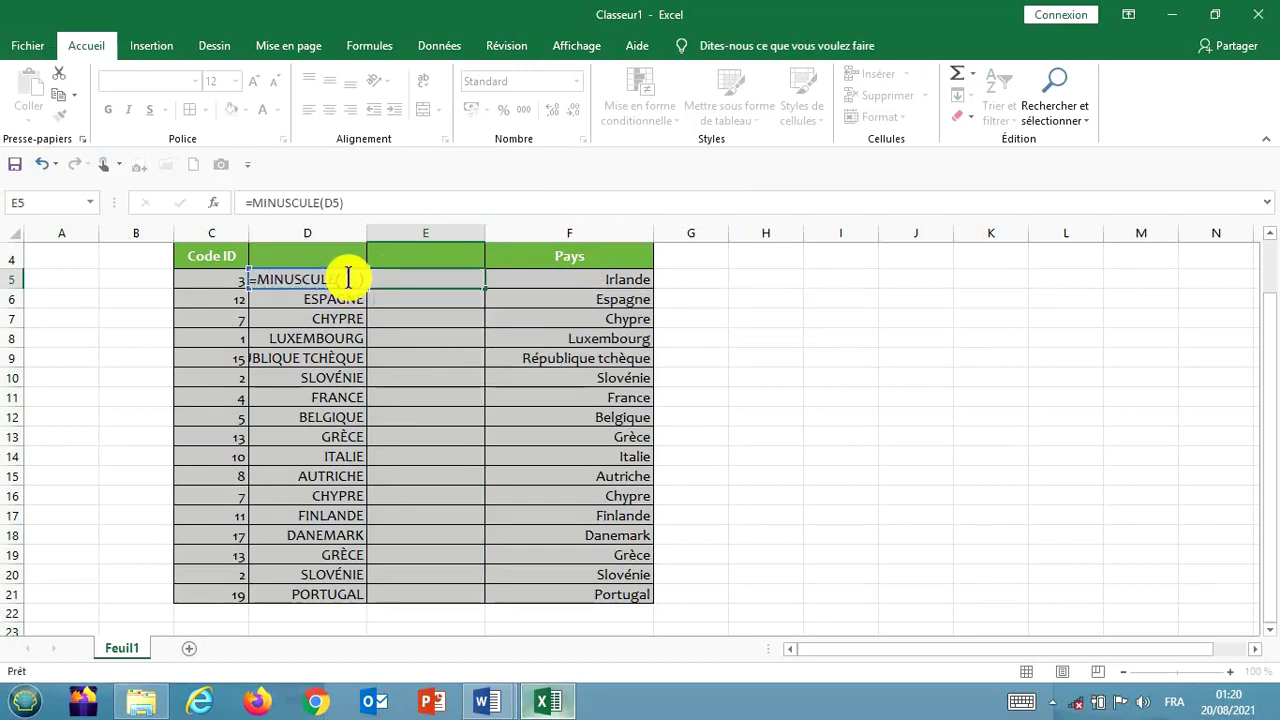
key("Return")
Fill the MINUSCULE formula from E5 down to E21 for all countries in the table
left_click(465, 277)
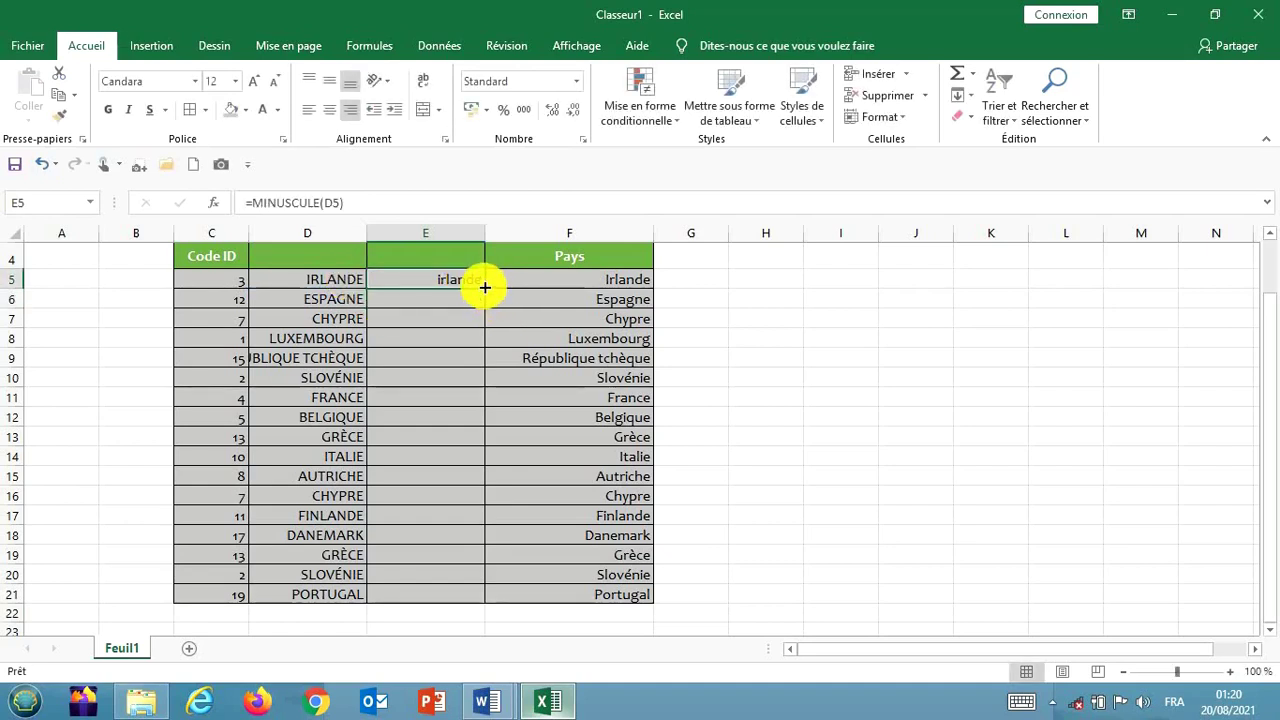
left_click_drag(484, 287, 489, 600)
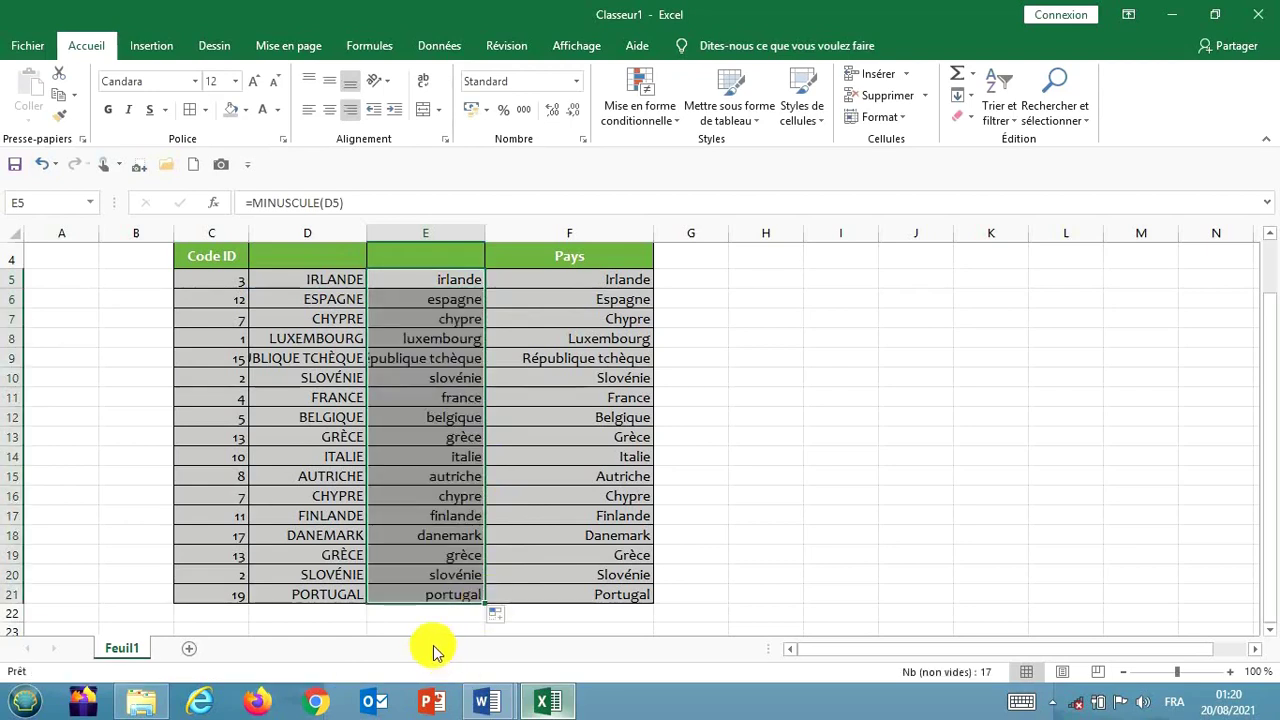
left_click(846, 487)
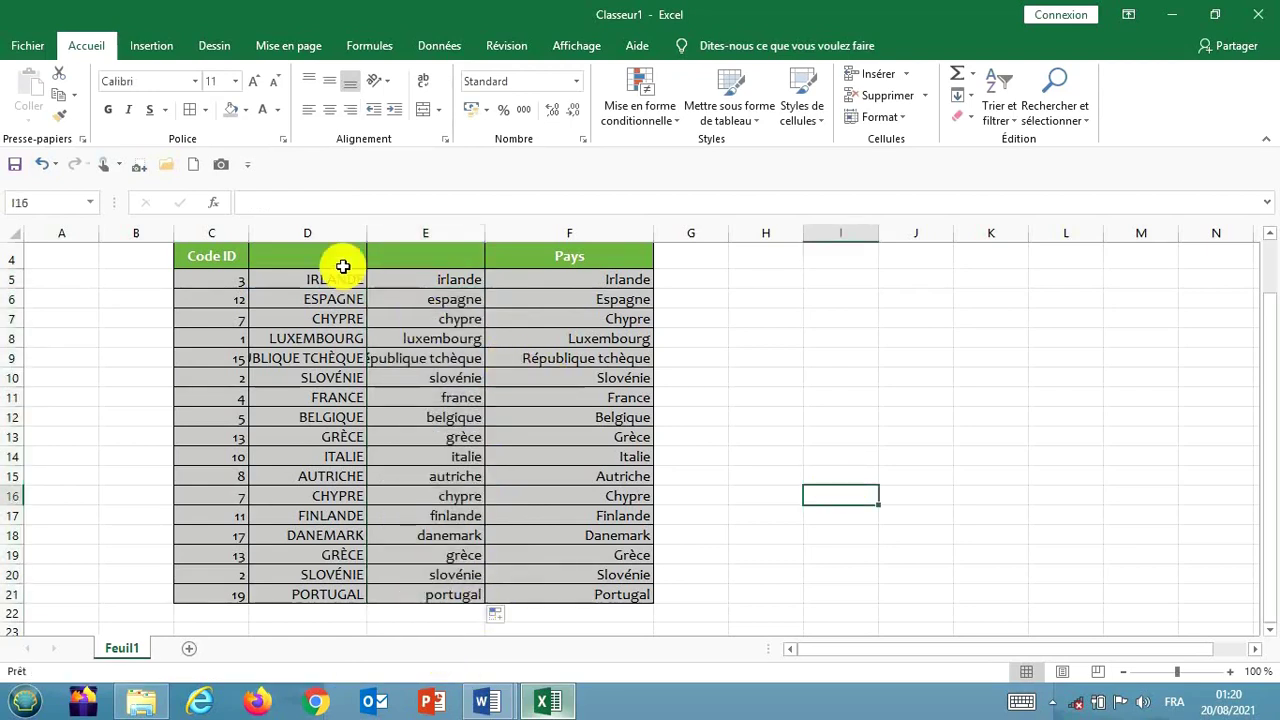
Hide columns D and E, which hold the uppercase and lowercase country names
left_click(310, 230)
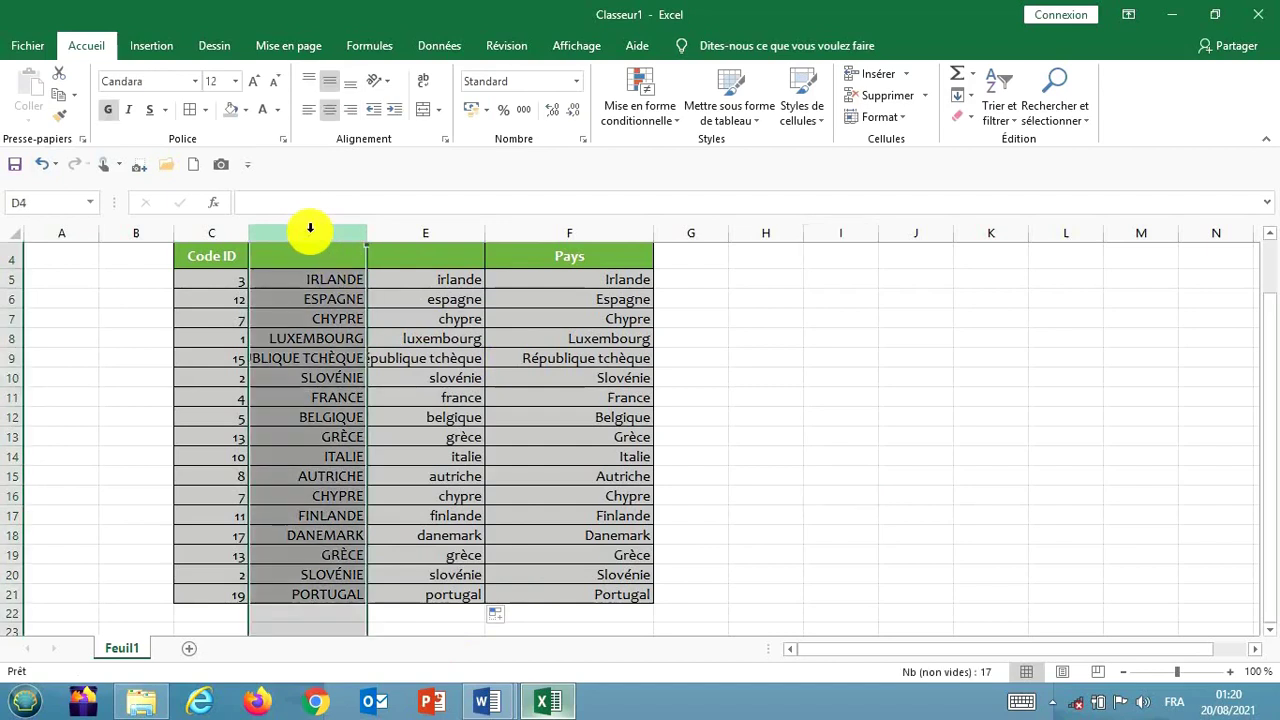
right_click(310, 228)
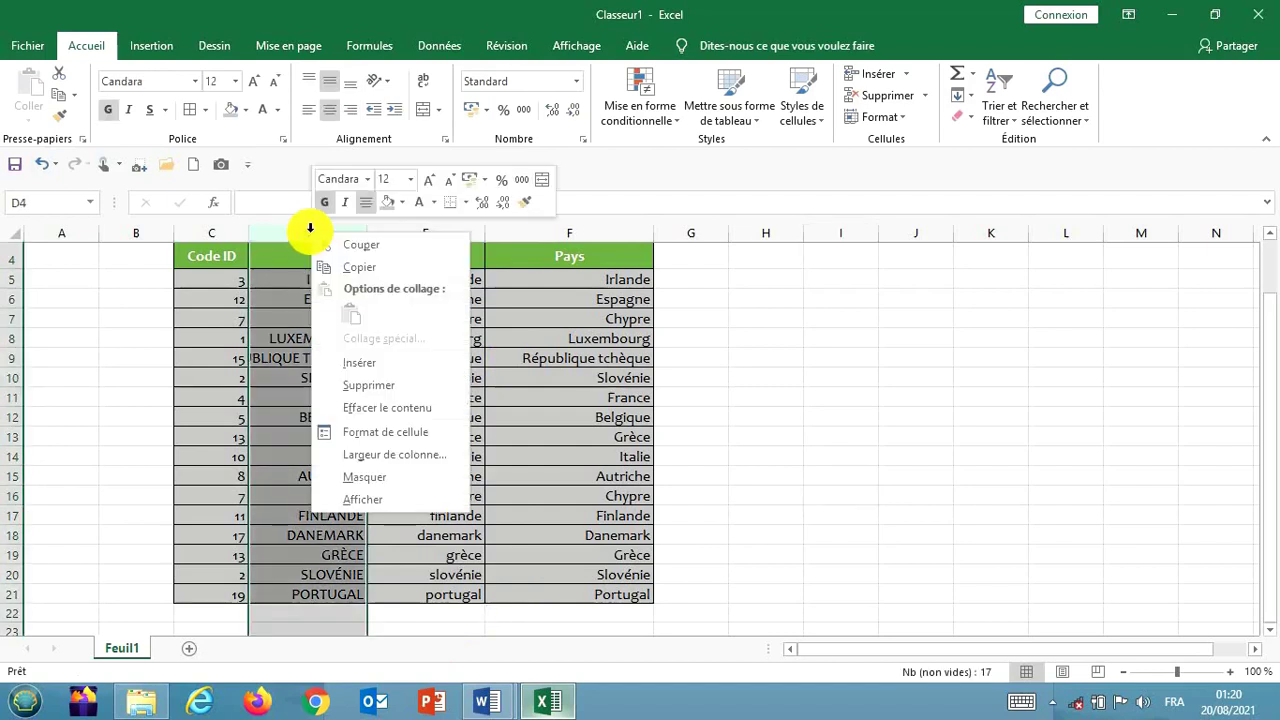
left_click(380, 480)
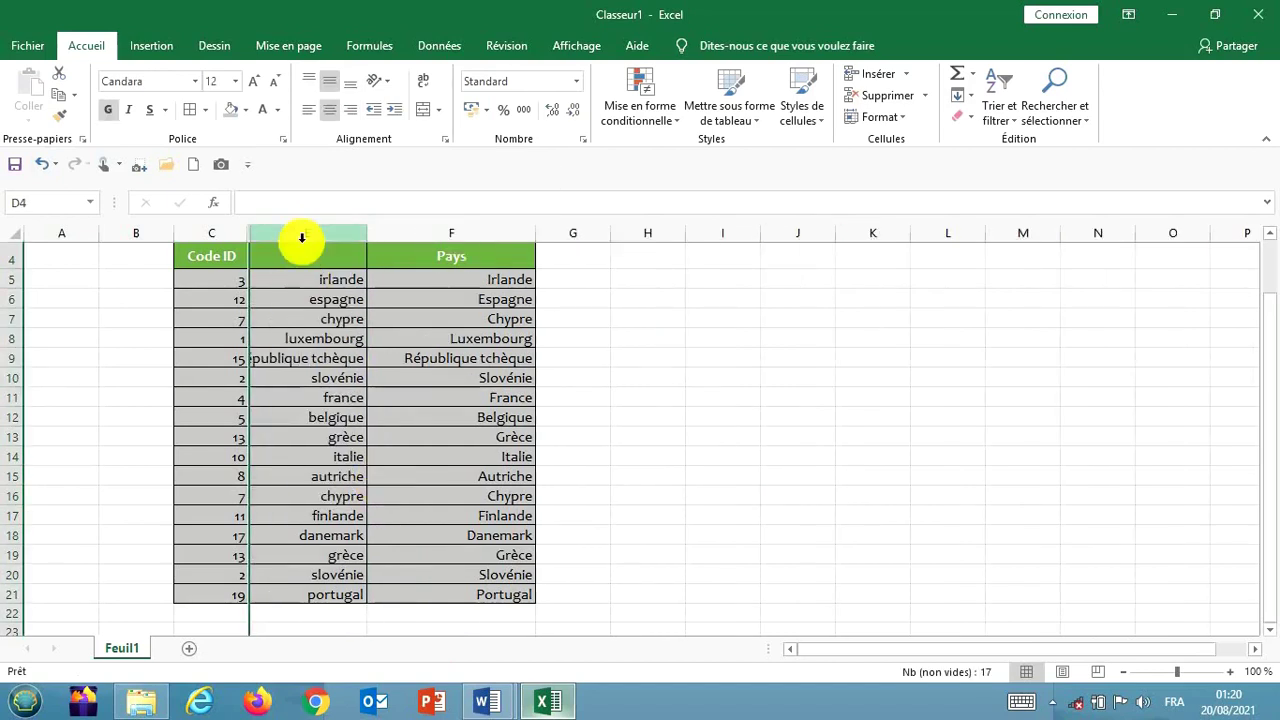
right_click(300, 228)
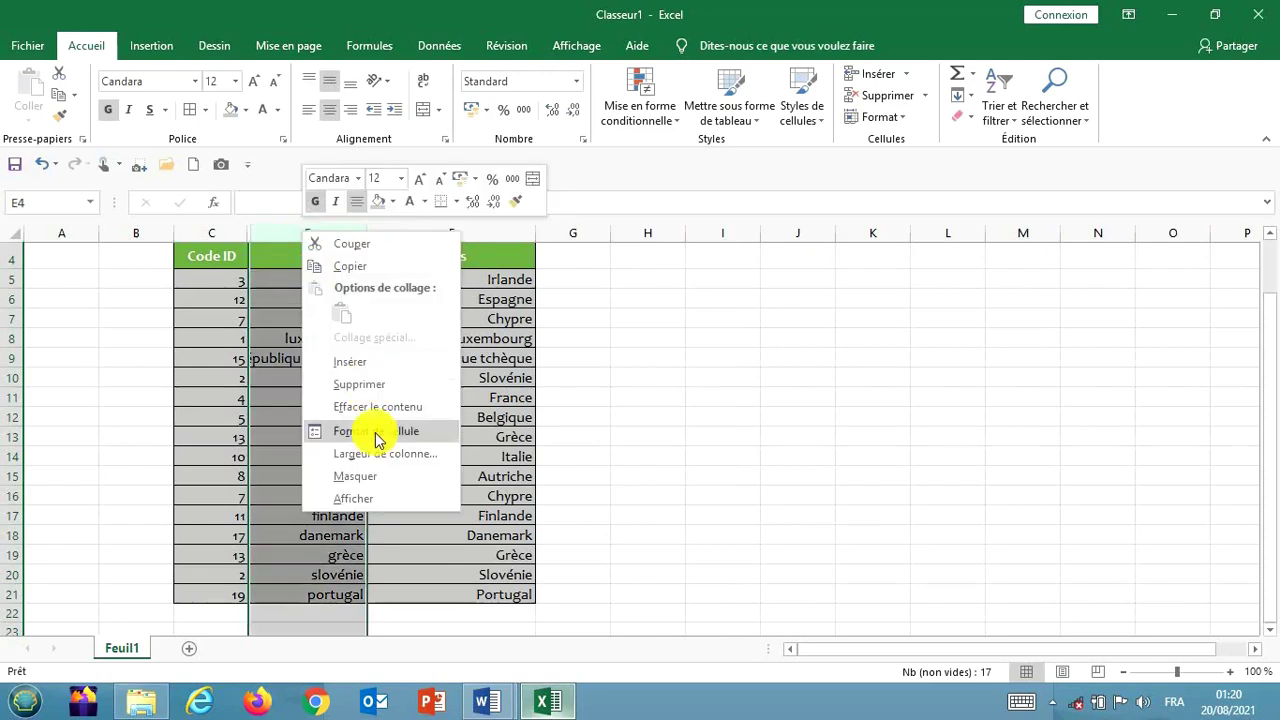
left_click(374, 477)
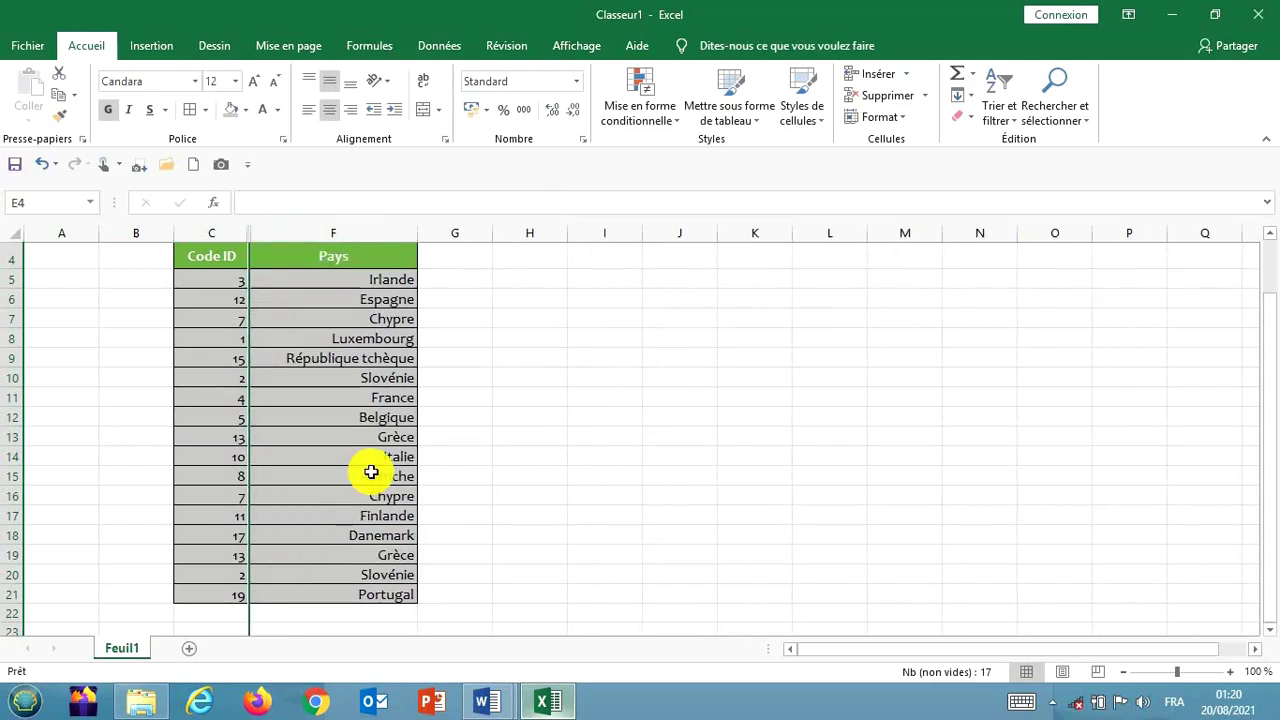
left_click(621, 401)
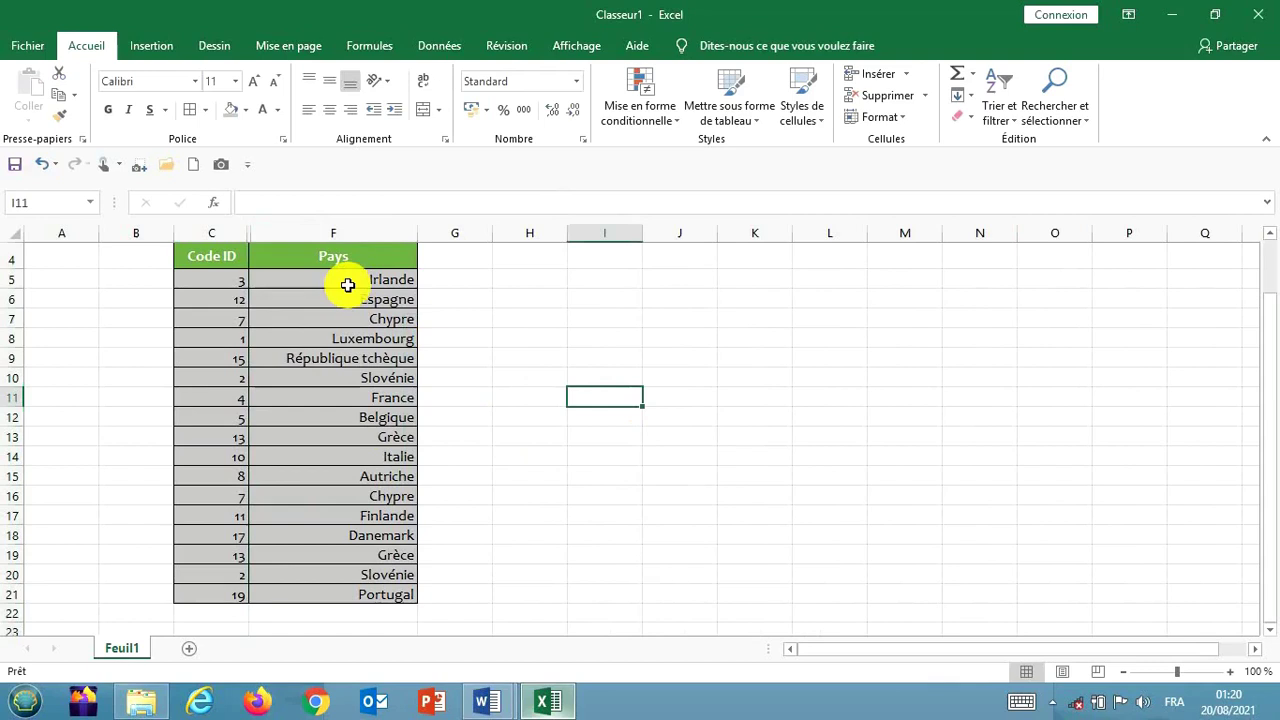
Unhide column E and column D between the Code ID and Pays columns
right_click(254, 233)
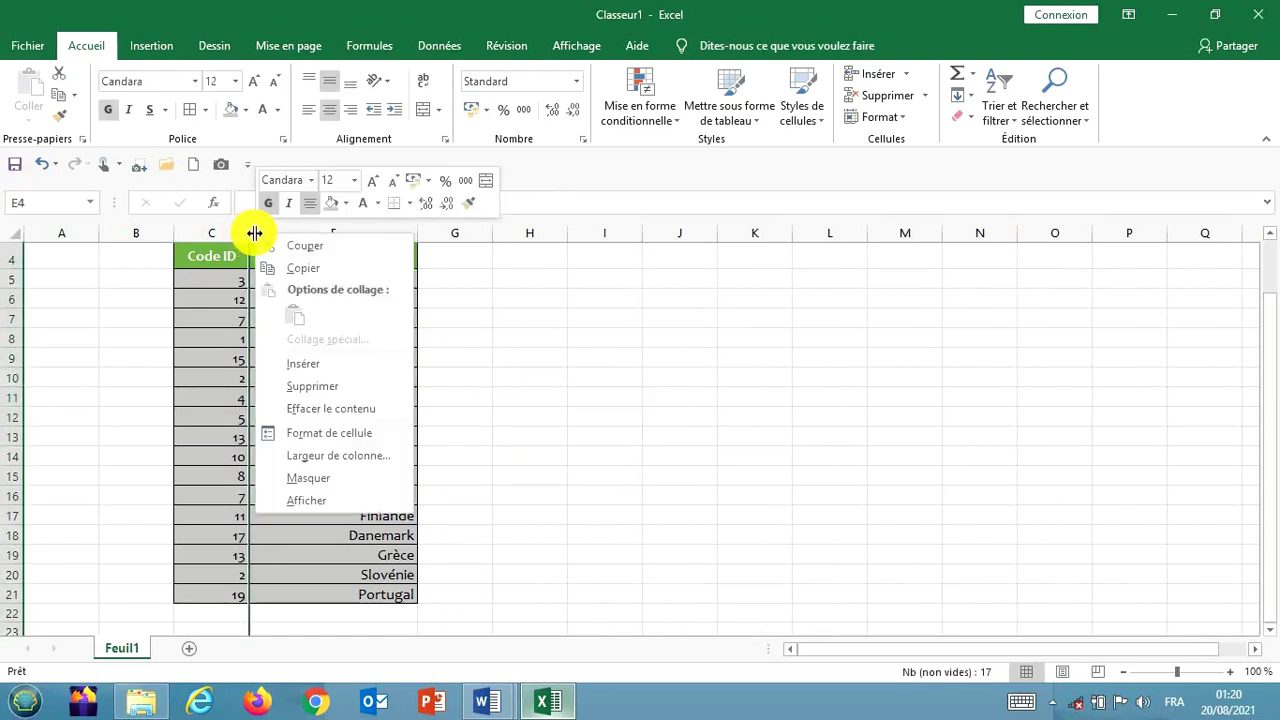
left_click(339, 498)
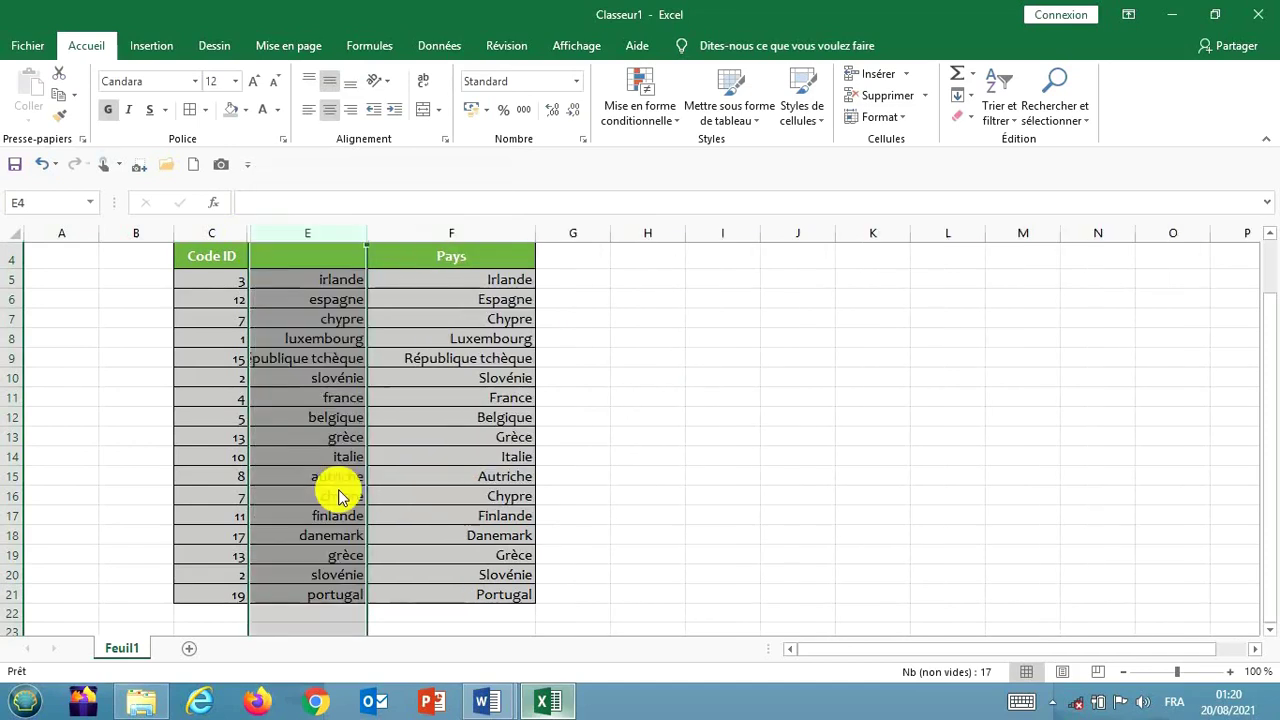
right_click(250, 232)
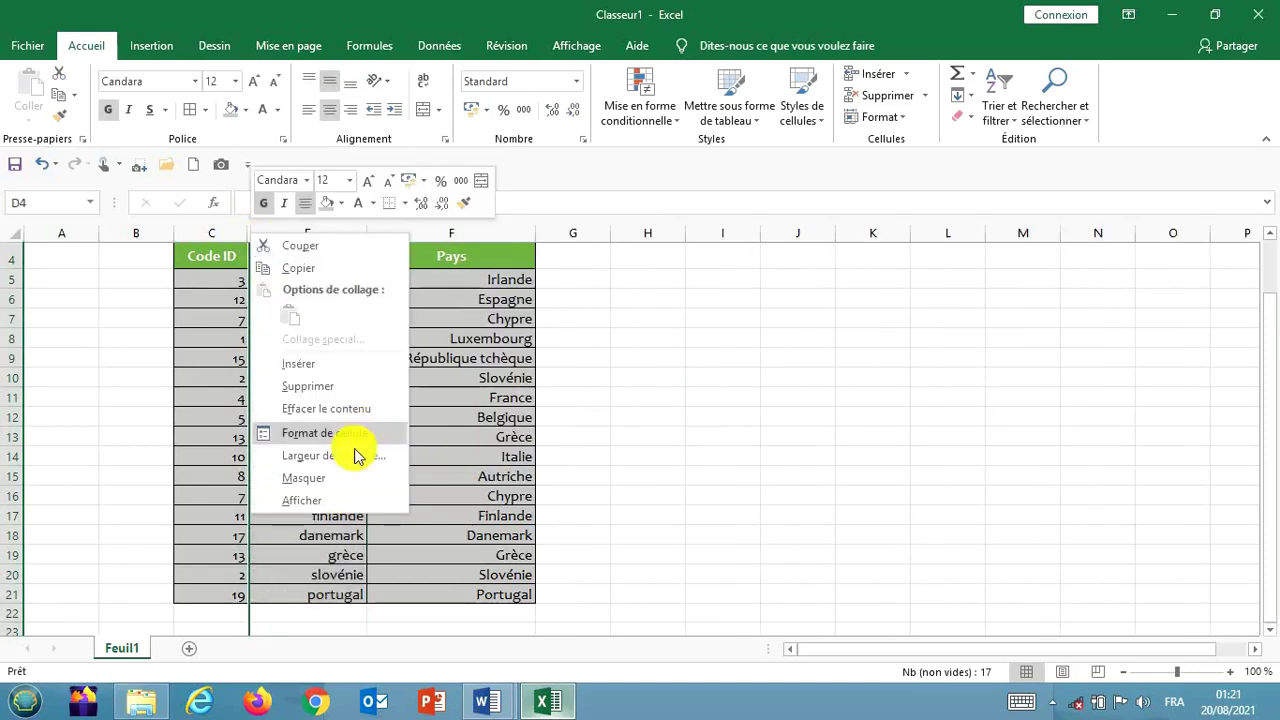
left_click(335, 502)
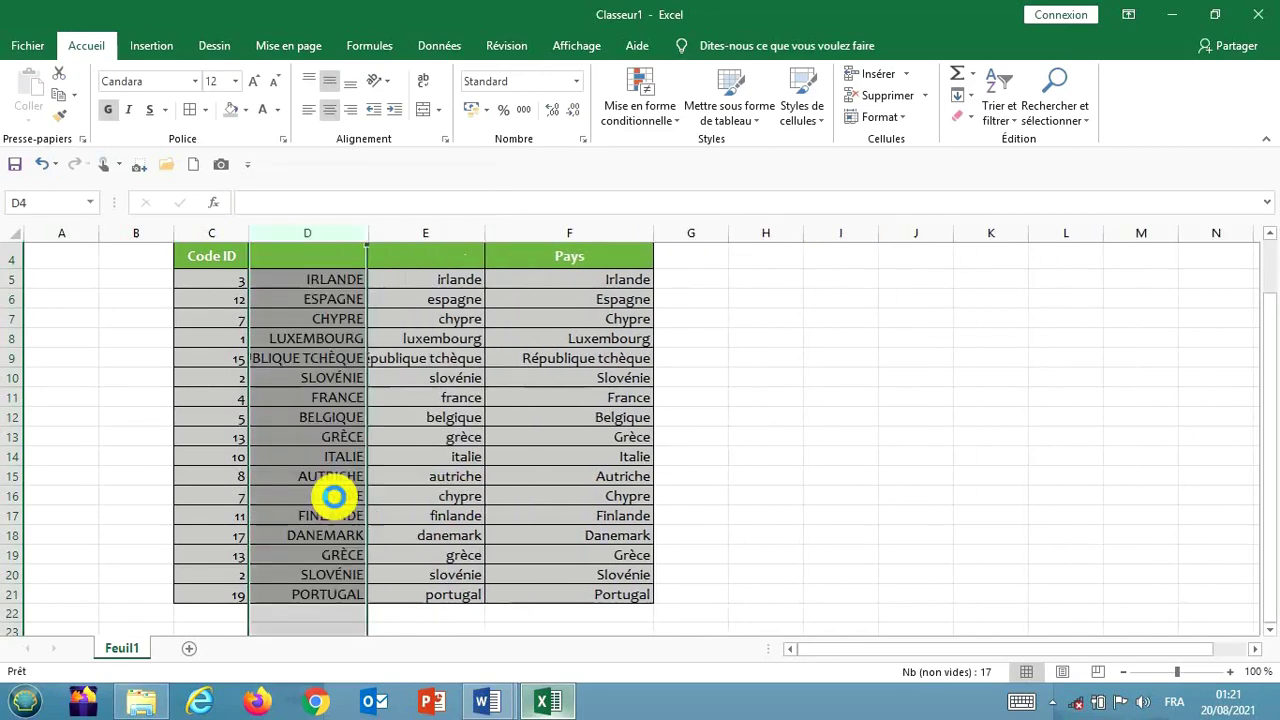
Hide the uppercase column D and the lowercase column E again, leaving only the Code ID and Pays columns displayed in the table
left_click(730, 307)
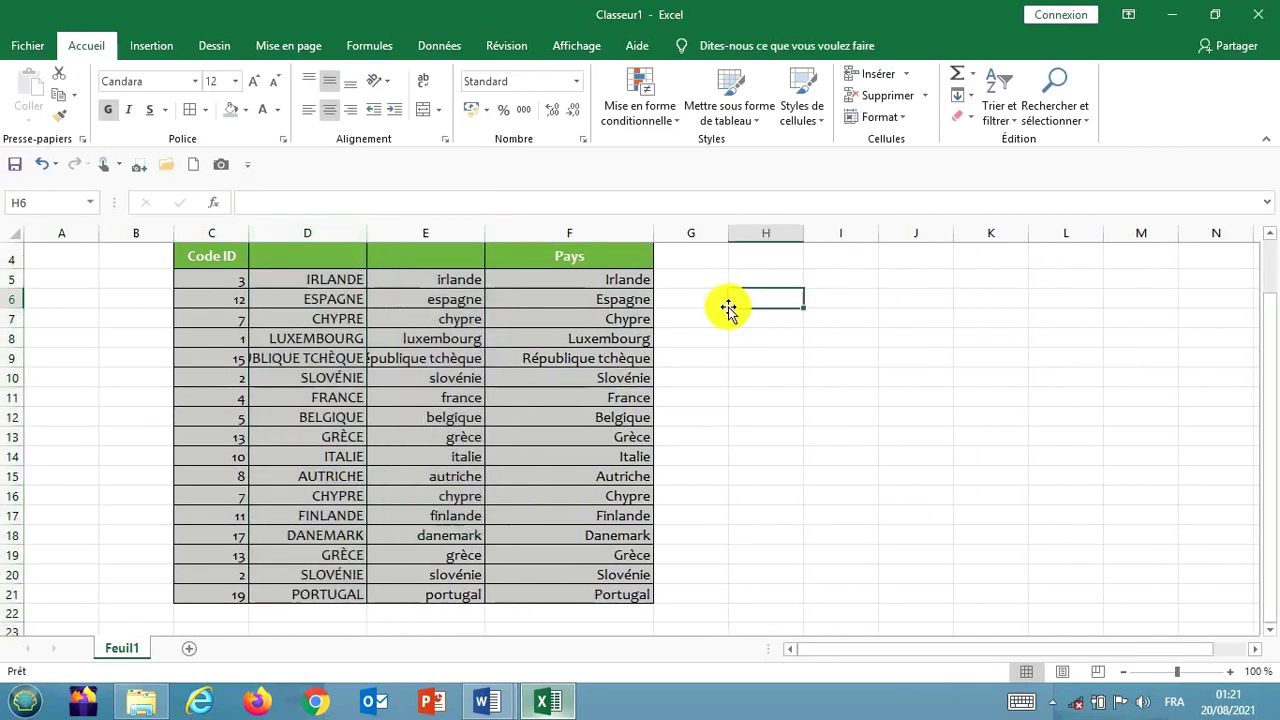
left_click(313, 226)
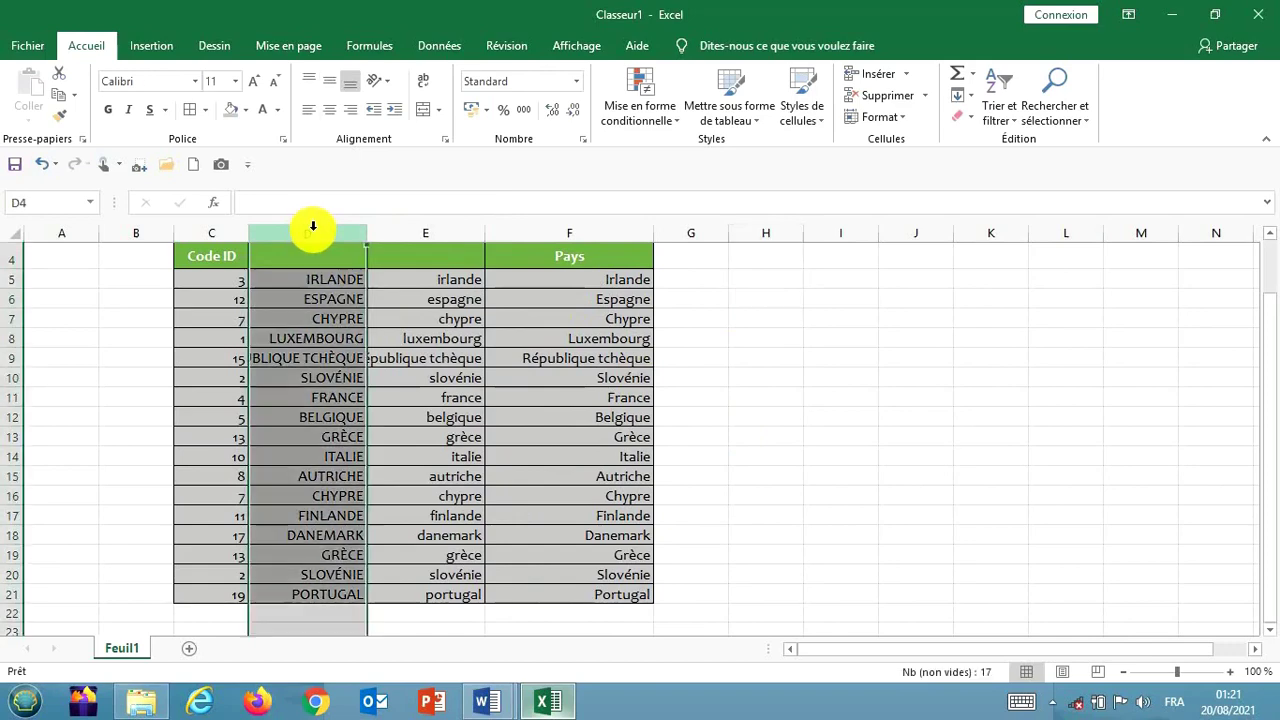
right_click(311, 229)
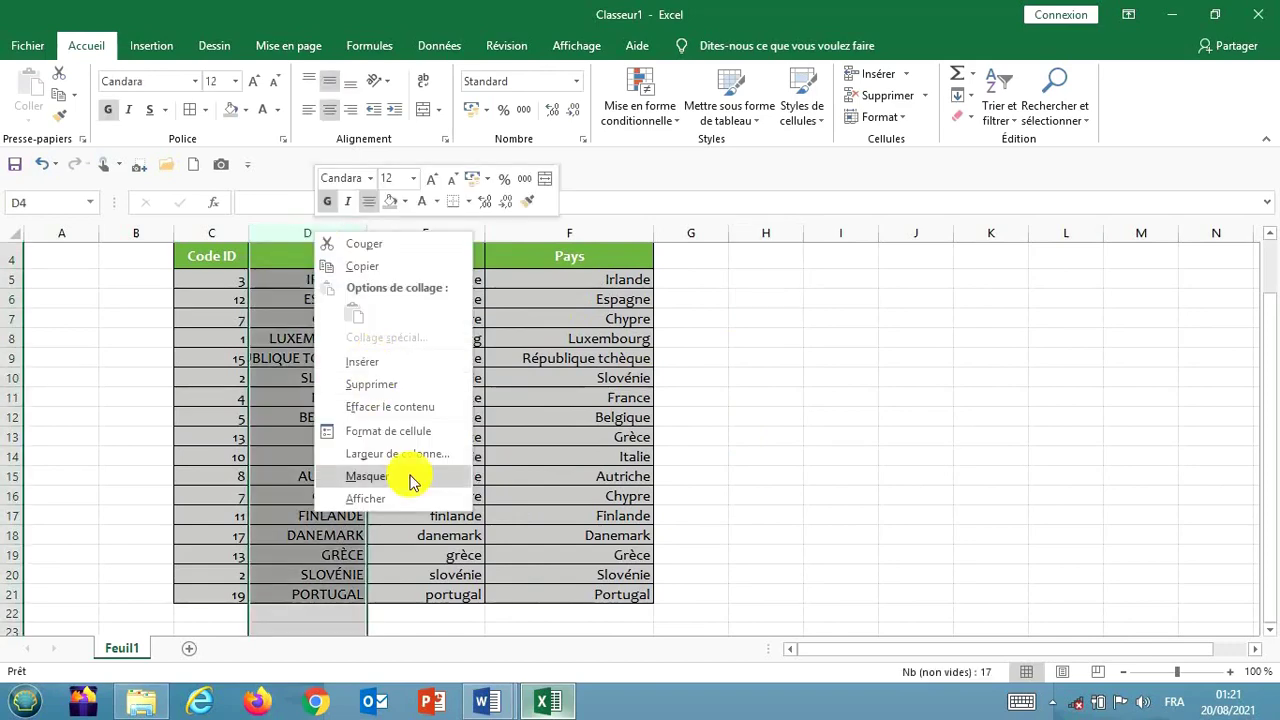
left_click(365, 477)
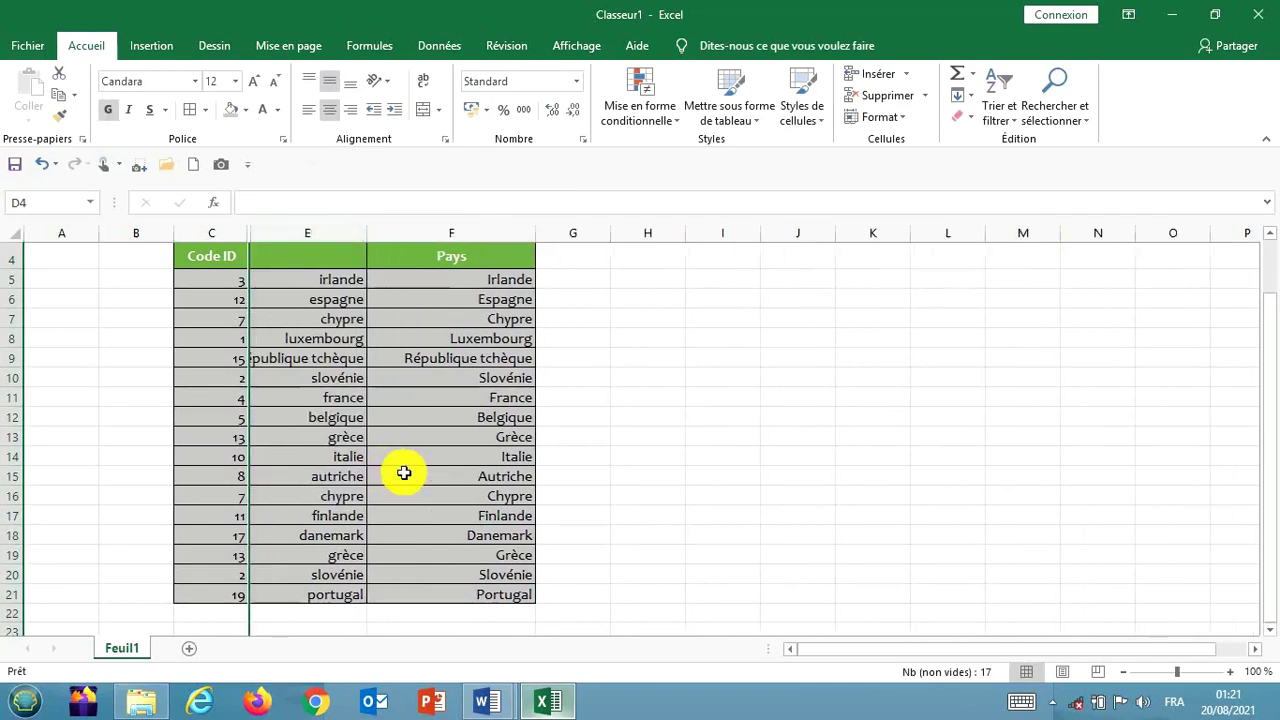
left_click(305, 230)
right_click(305, 230)
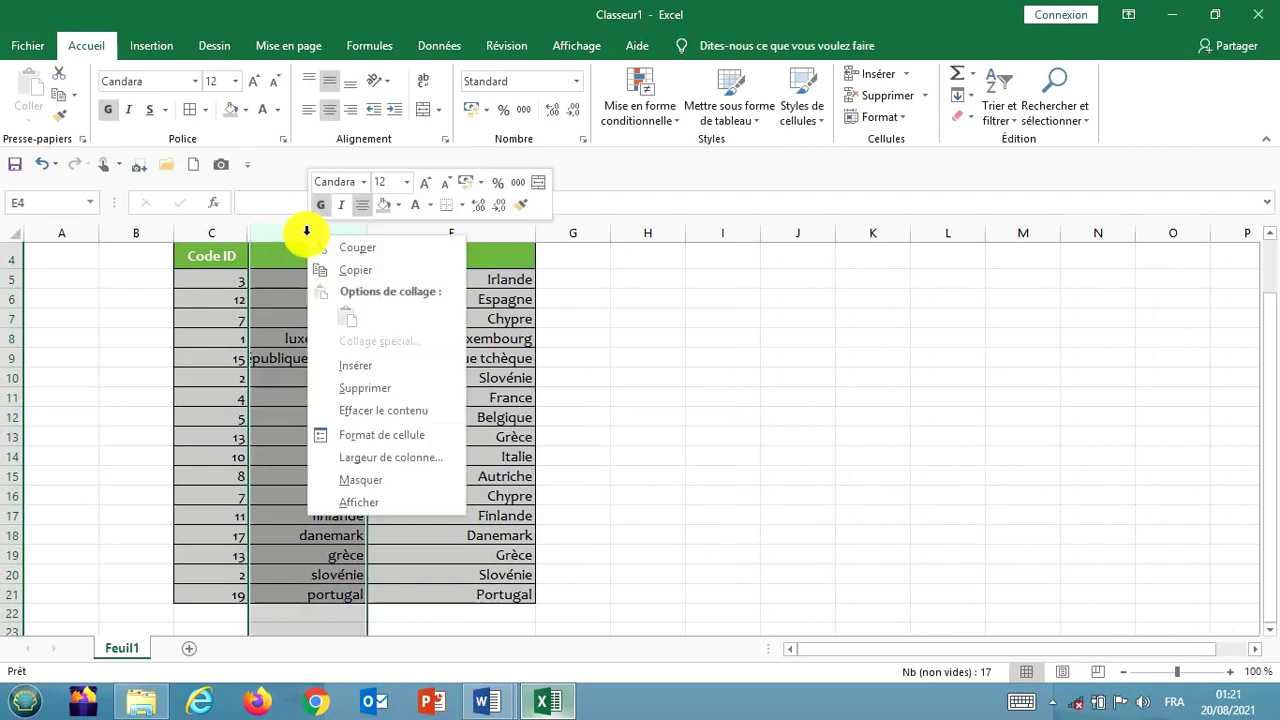
left_click(395, 485)
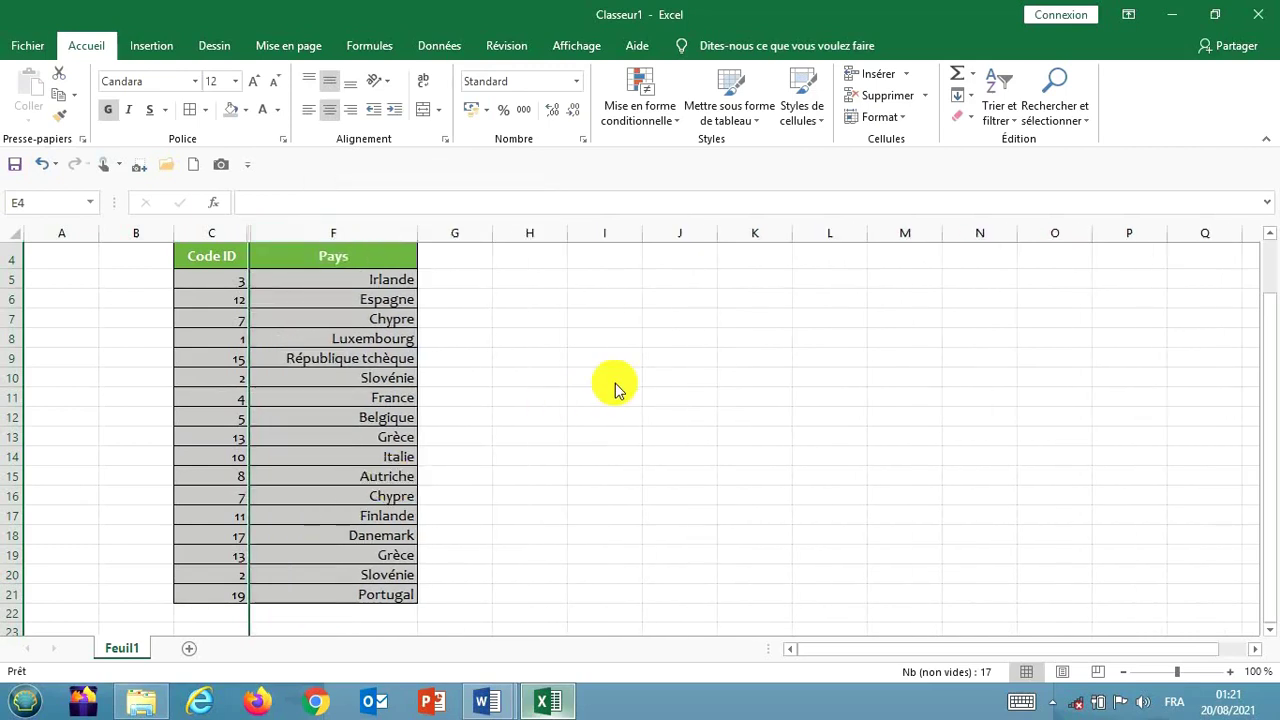
left_click(612, 316)
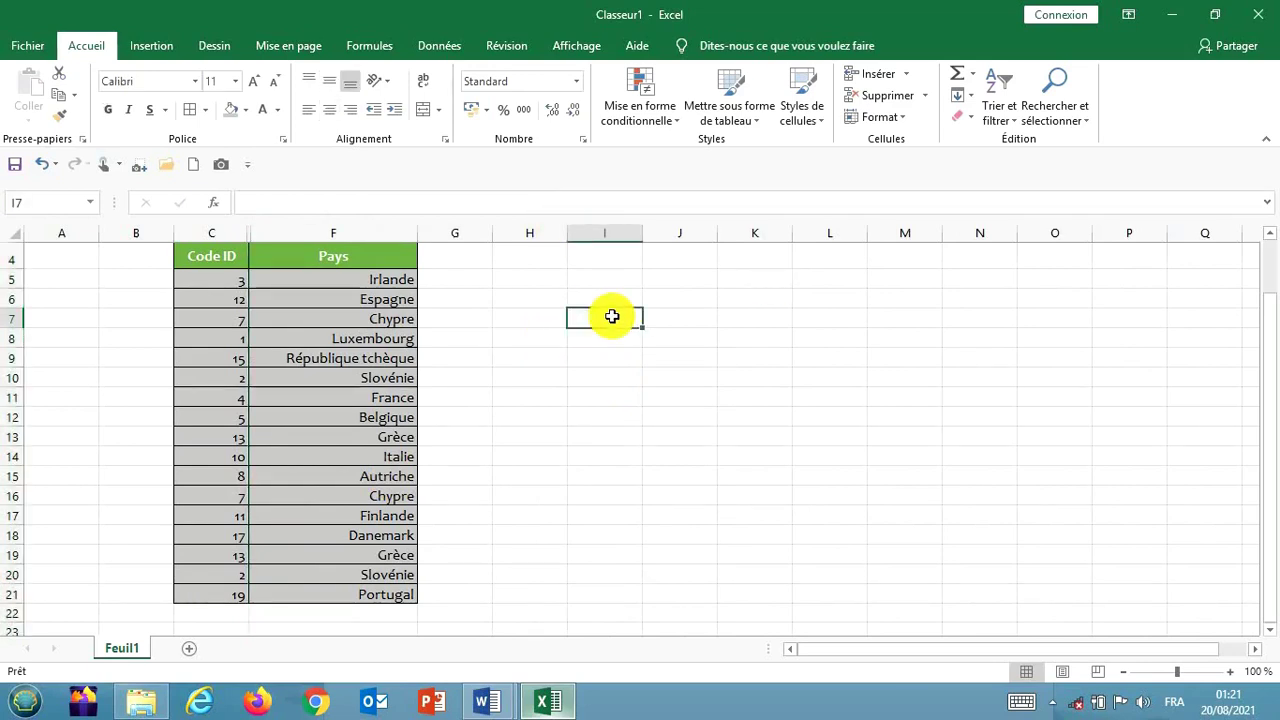